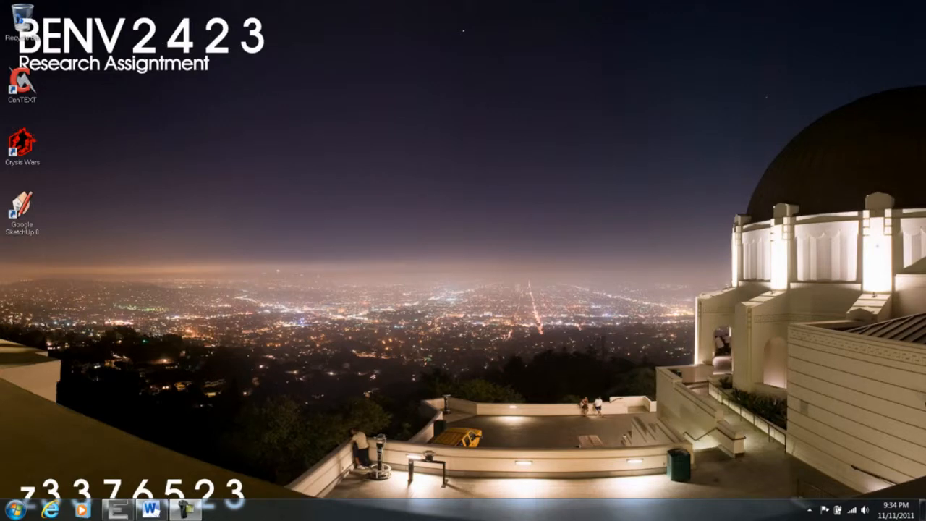
Switch to the Word document outlining the velocity and movement topics, read it and minimize it
click(149, 510)
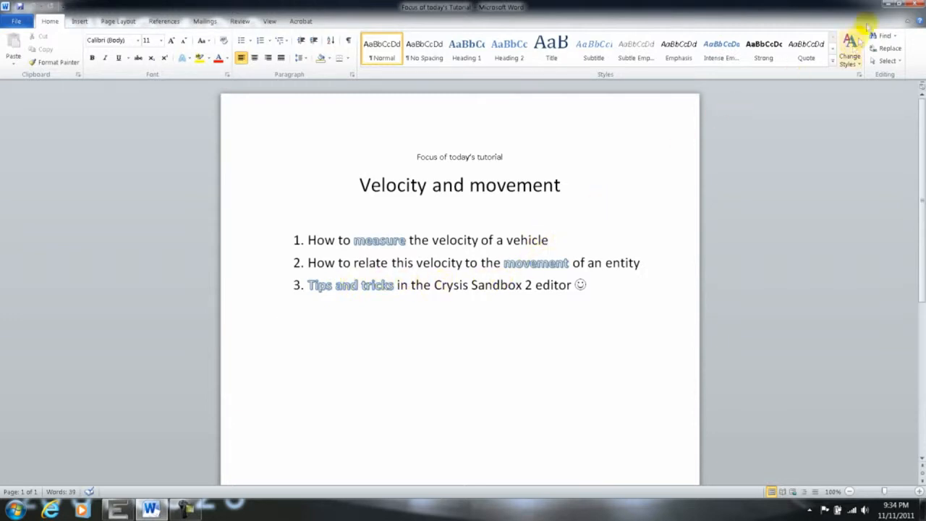
click(887, 5)
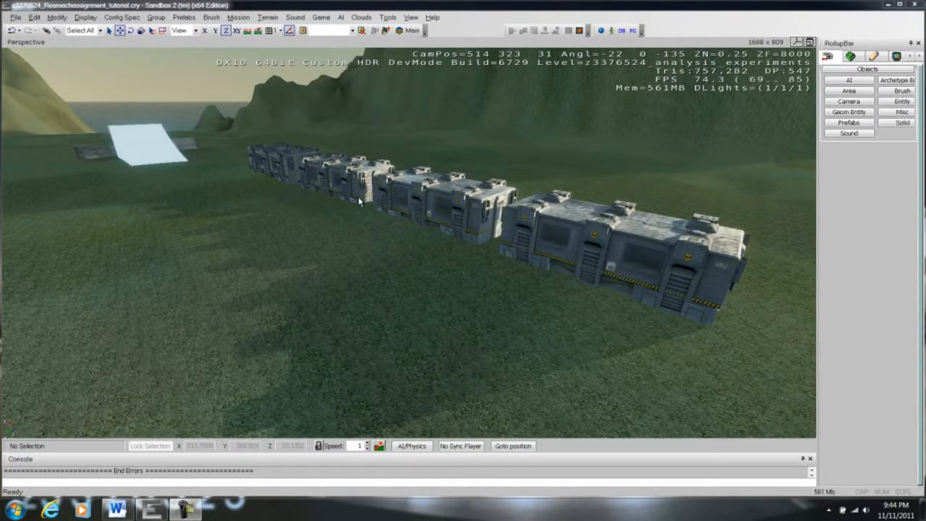
Create an Asian_ltv entity from the Vehicles category in the level with the row of containers
right_drag(417, 203, 387, 201)
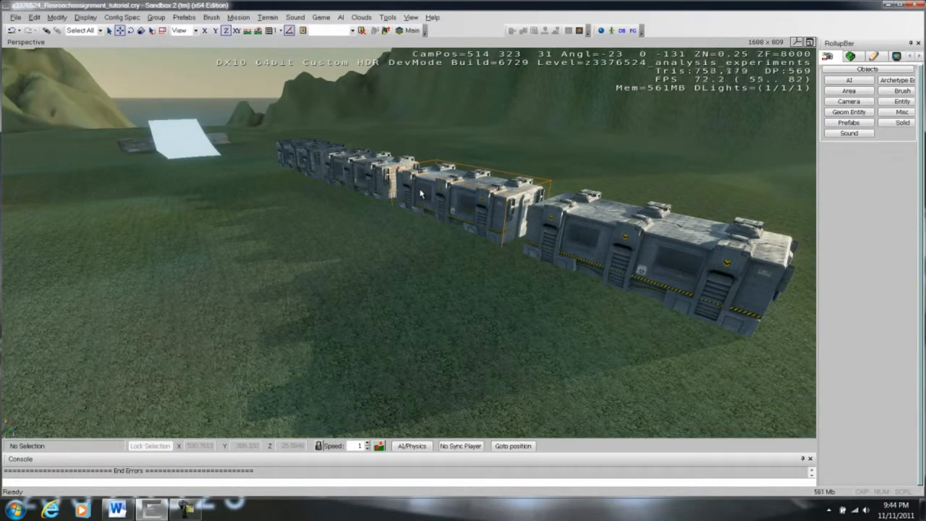
right_drag(507, 151, 507, 153)
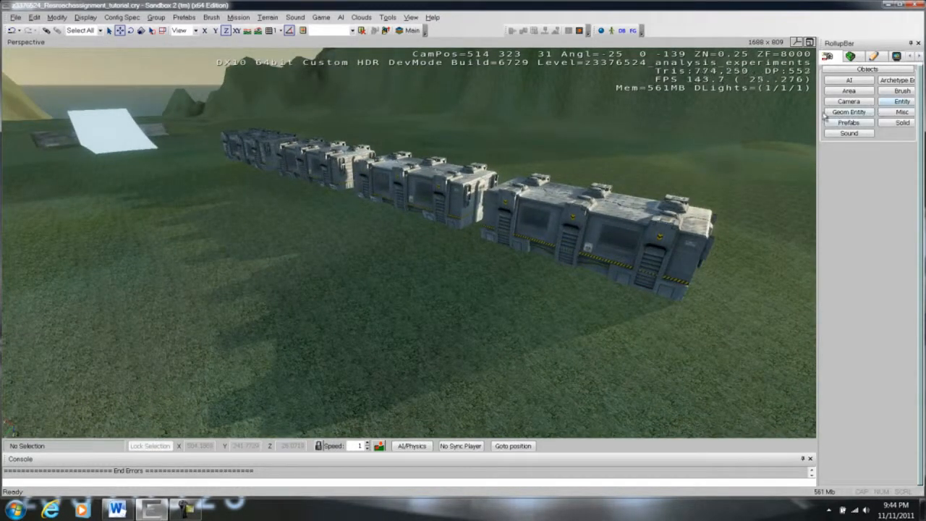
click(894, 106)
double_click(844, 299)
click(862, 353)
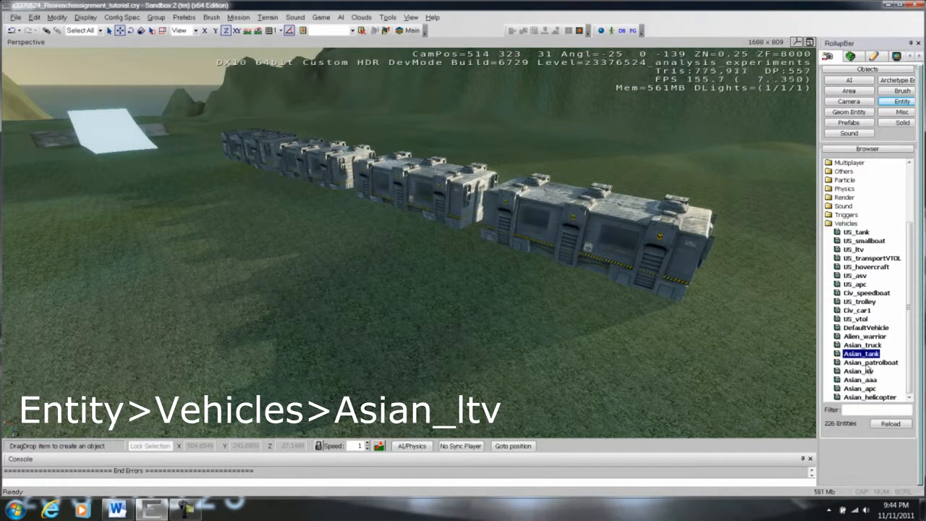
click(858, 371)
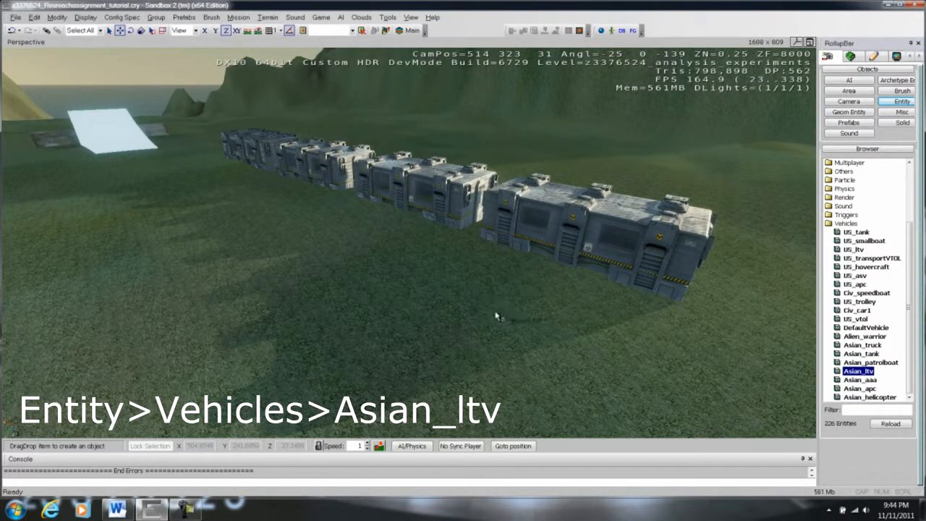
drag(496, 316, 498, 316)
Place the Asian_ltv on the terrain beside the nearest containers, rotated to run parallel to the container row
click(257, 33)
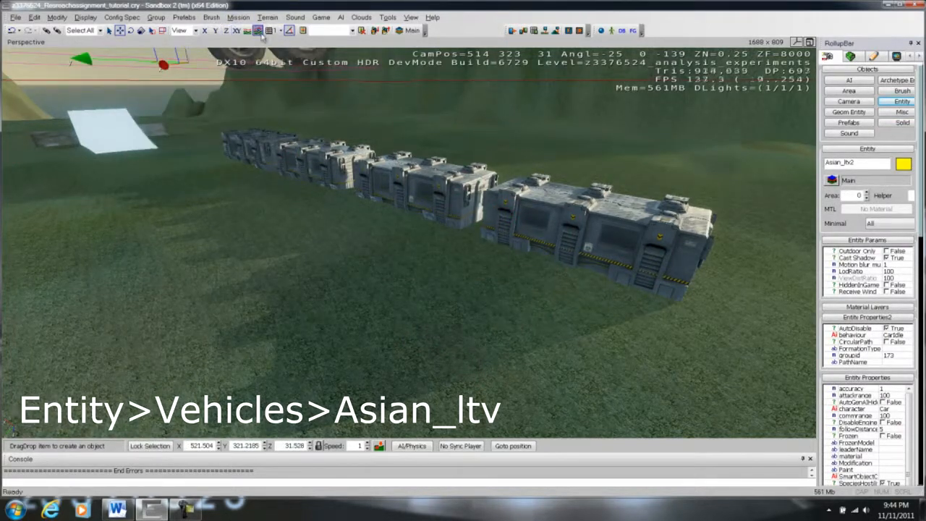
click(494, 291)
click(131, 31)
drag(500, 240, 509, 285)
click(120, 30)
drag(499, 243, 499, 239)
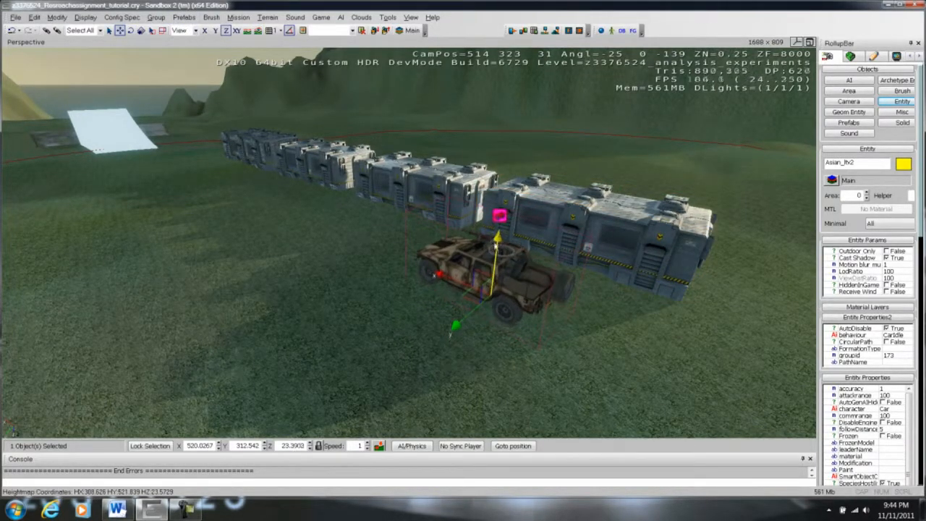
click(600, 356)
click(553, 312)
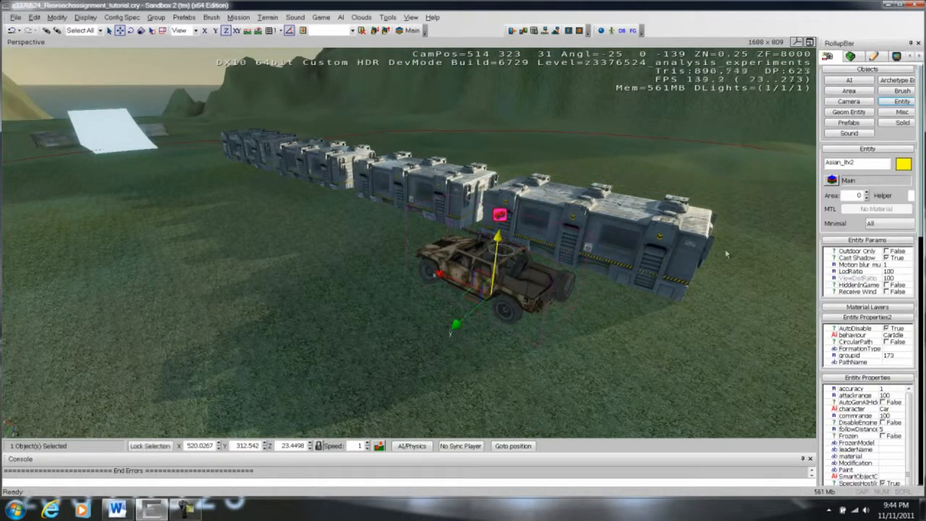
Create a flow graph for the vehicle in a new group named Velocity and enlarge the Flow Graph window
drag(921, 147, 917, 273)
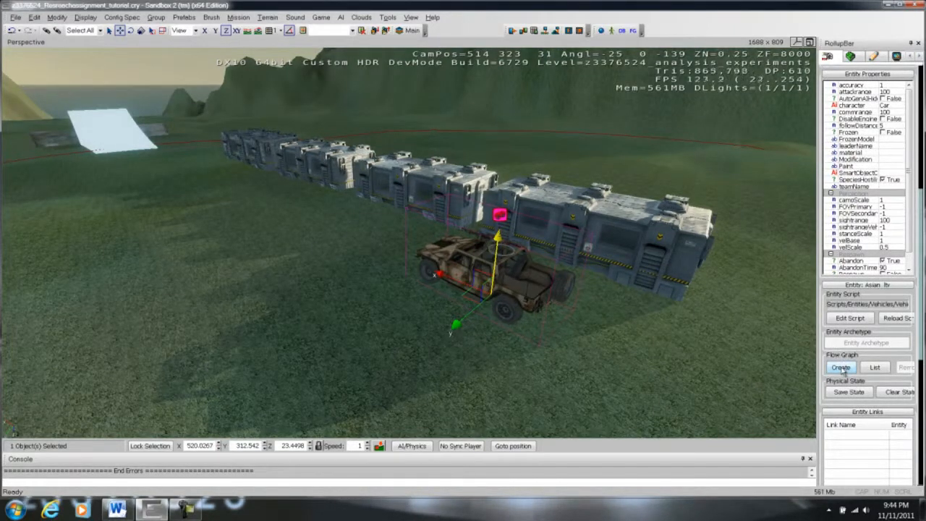
click(841, 367)
click(421, 328)
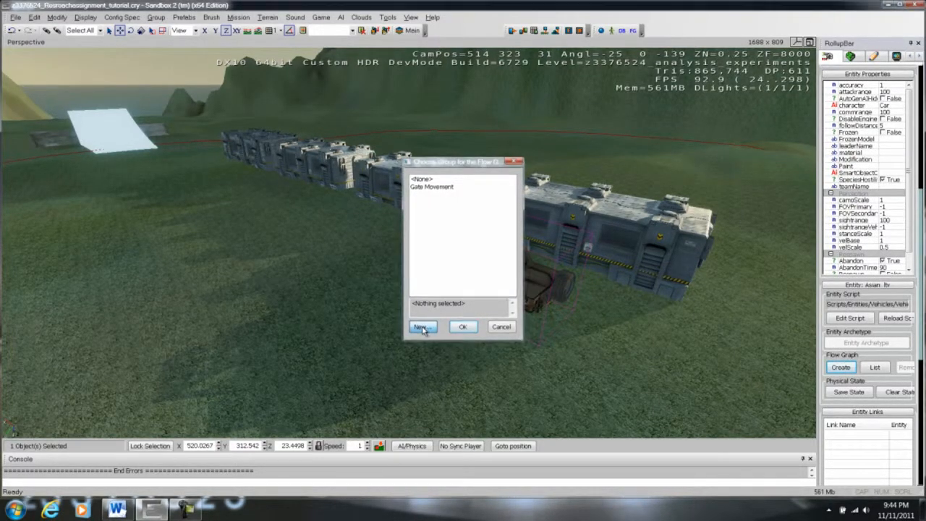
text(Velocity)
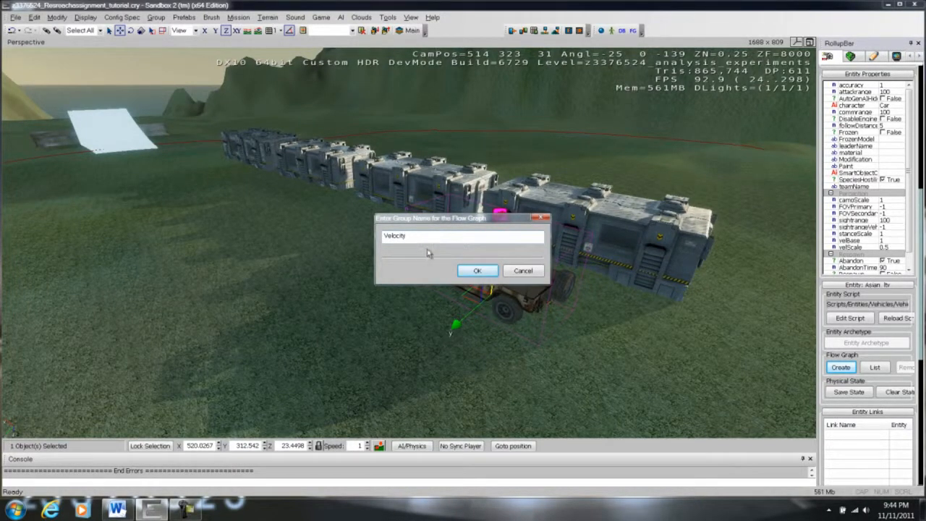
click(478, 271)
drag(287, 161, 769, 160)
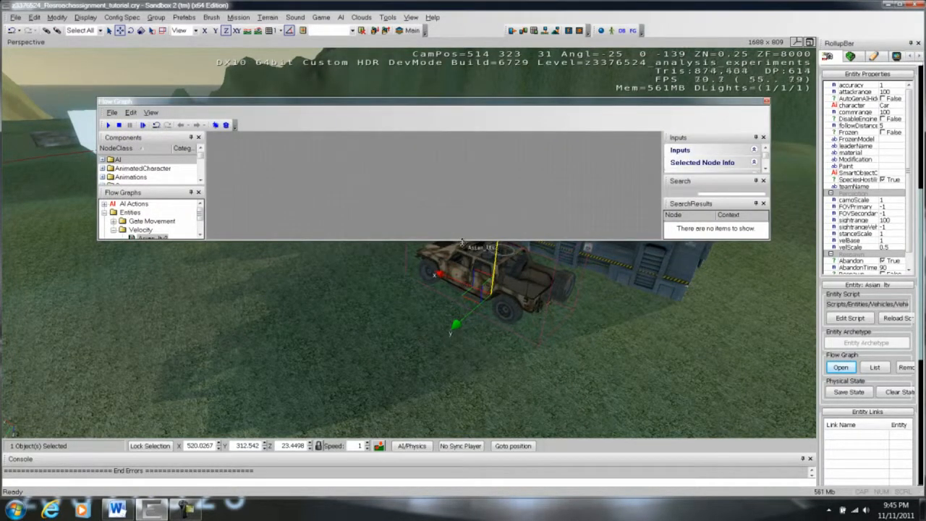
drag(461, 238, 461, 434)
mouse_move(449, 104)
mouse_down()
mouse_move(439, 86)
mouse_move(417, 85)
mouse_up()
Add a Physics:Dynamics node to the flow graph and assign the graph entity to it
right_click(240, 144)
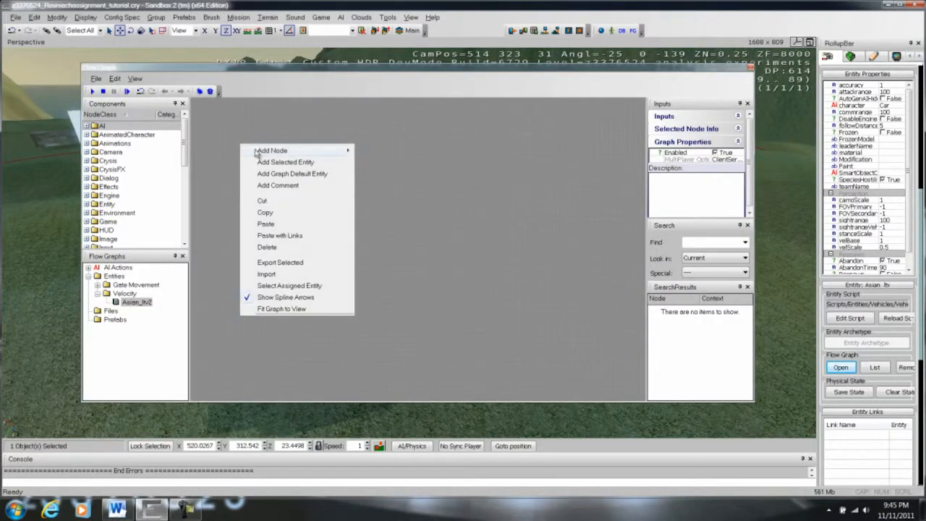
mouse_move(258, 152)
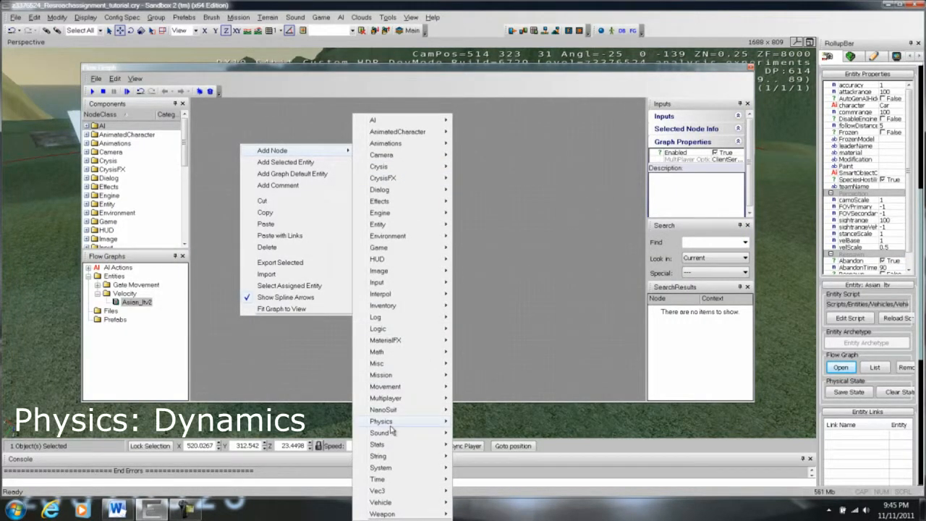
mouse_move(405, 425)
click(481, 434)
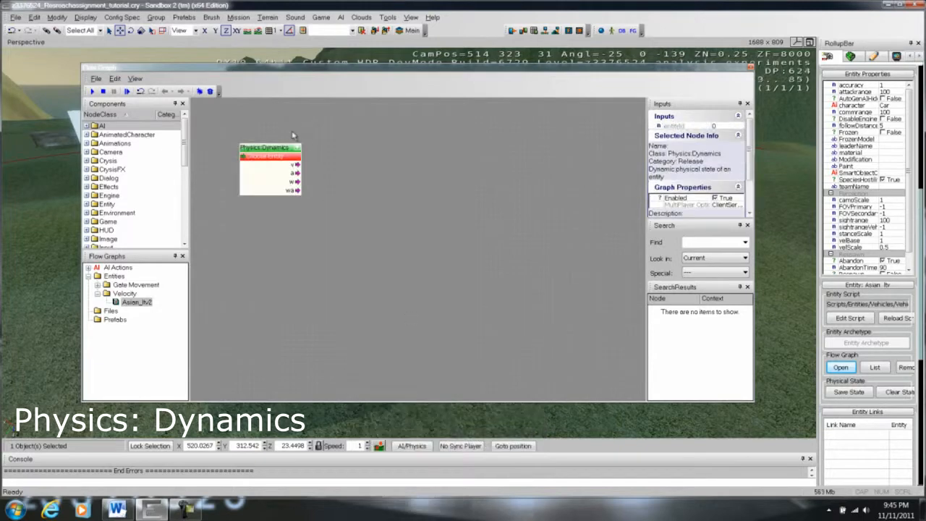
drag(329, 68, 612, 292)
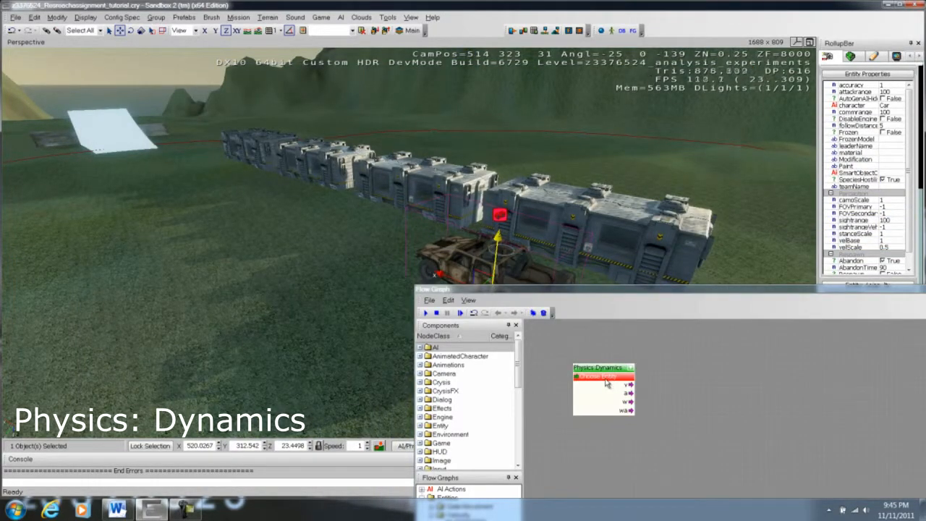
right_click(606, 383)
click(636, 208)
drag(644, 295, 293, 71)
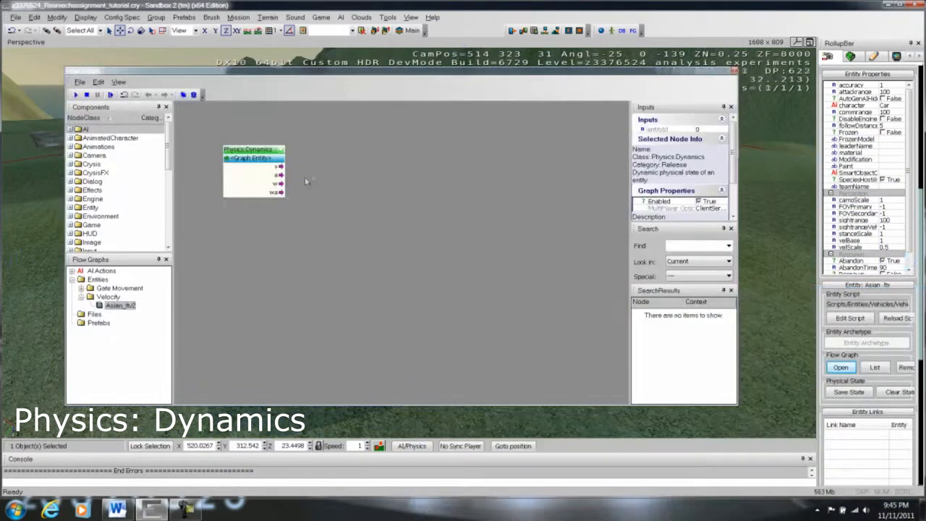
drag(263, 156, 273, 152)
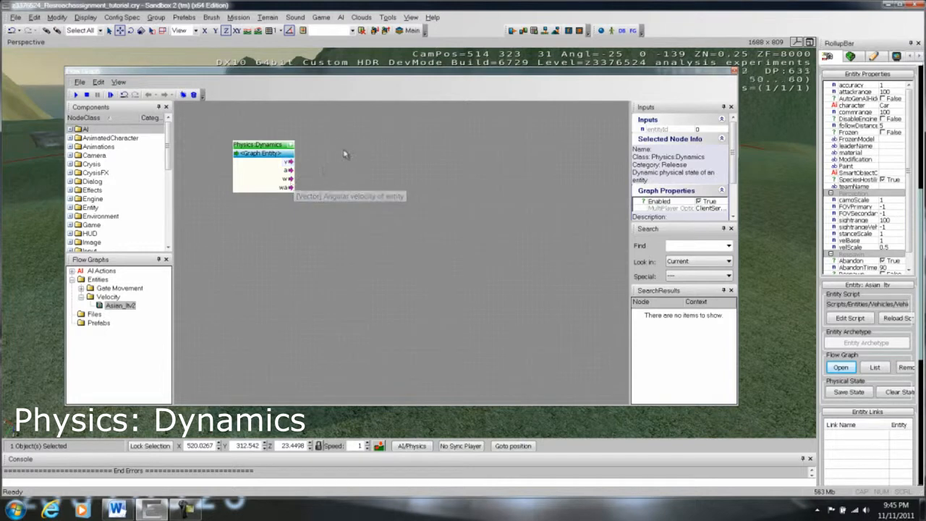
Add a Vec3:MagnitudeVec3 node and link the Physics:Dynamics v output to its vector input
right_click(321, 133)
mouse_move(349, 137)
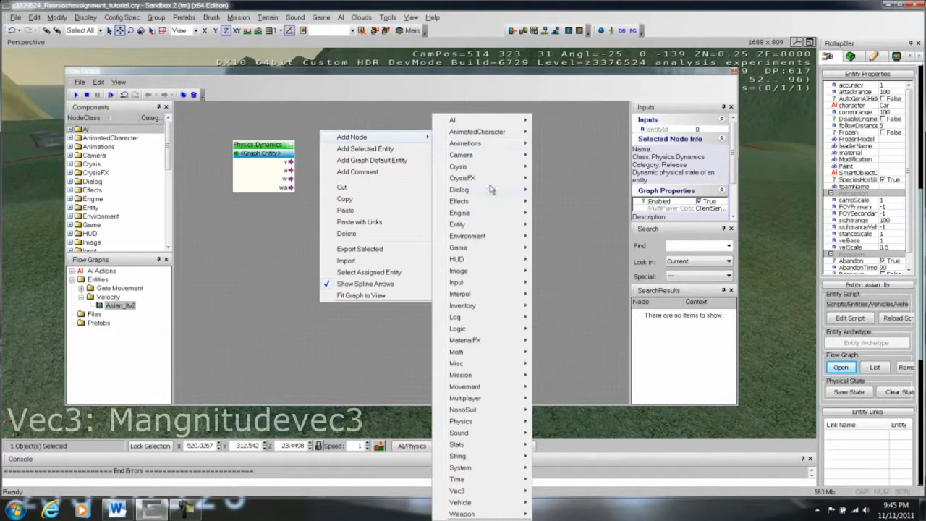
mouse_move(470, 493)
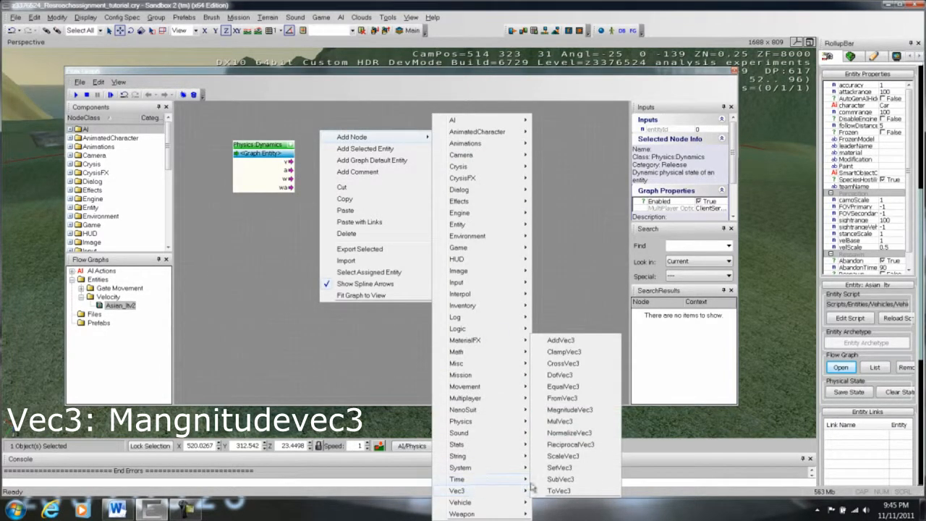
click(572, 410)
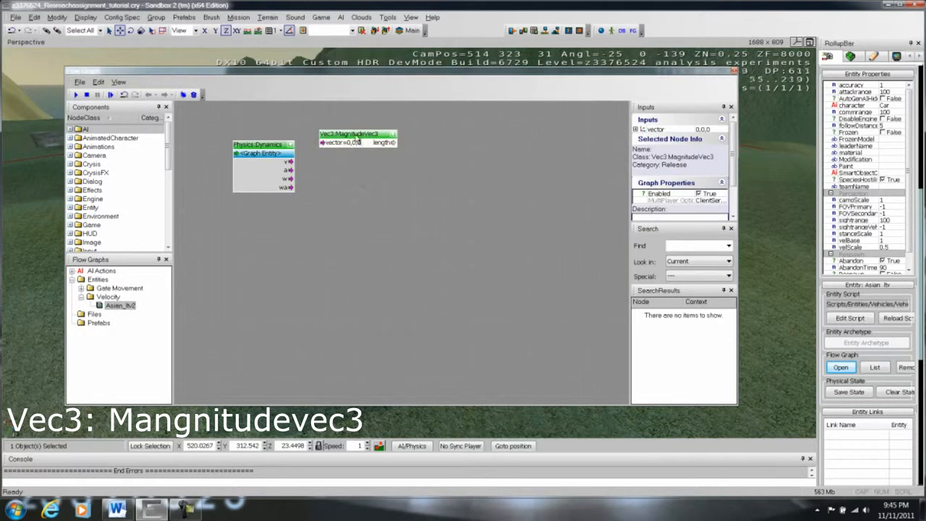
drag(357, 142, 386, 168)
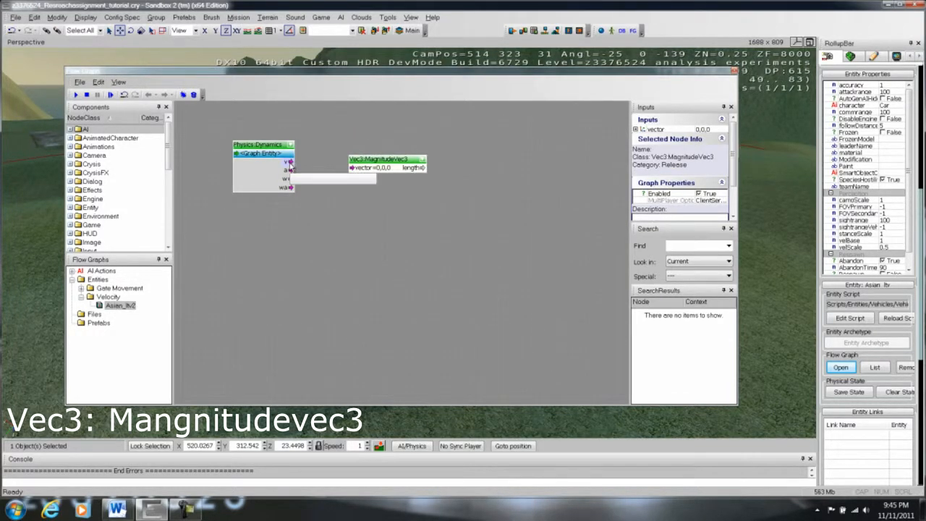
drag(290, 165, 372, 156)
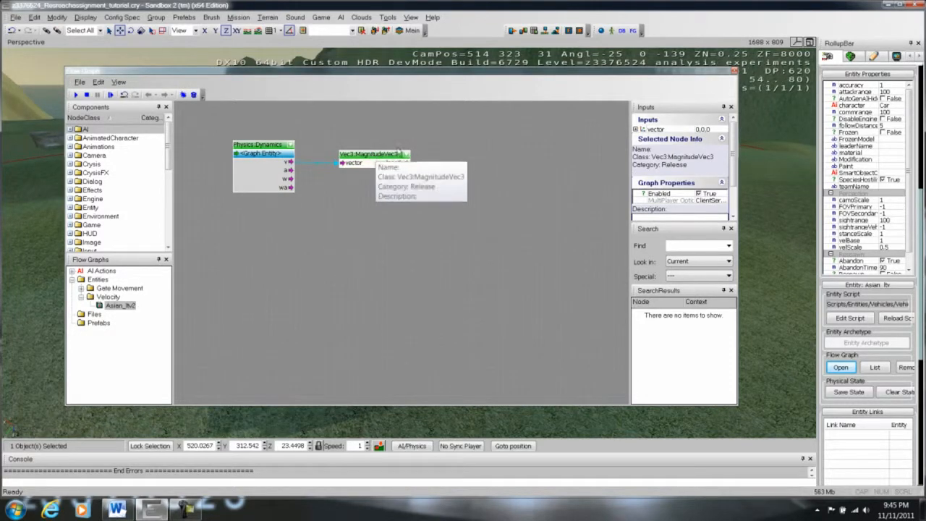
Add a HUD:ShowHUDMessage node, link the MagnitudeVec3 length output to its Trigger and Message inputs, and close the flow graph
right_click(443, 142)
mouse_move(456, 146)
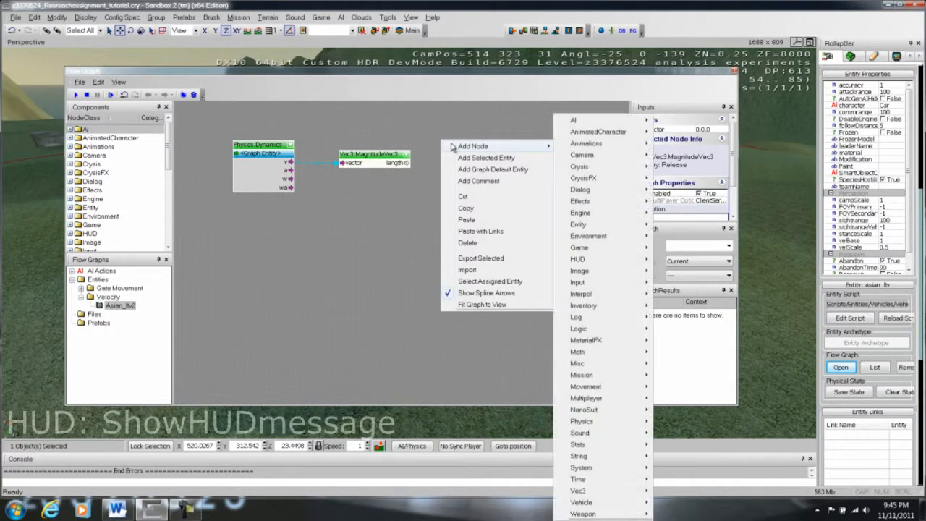
mouse_move(590, 260)
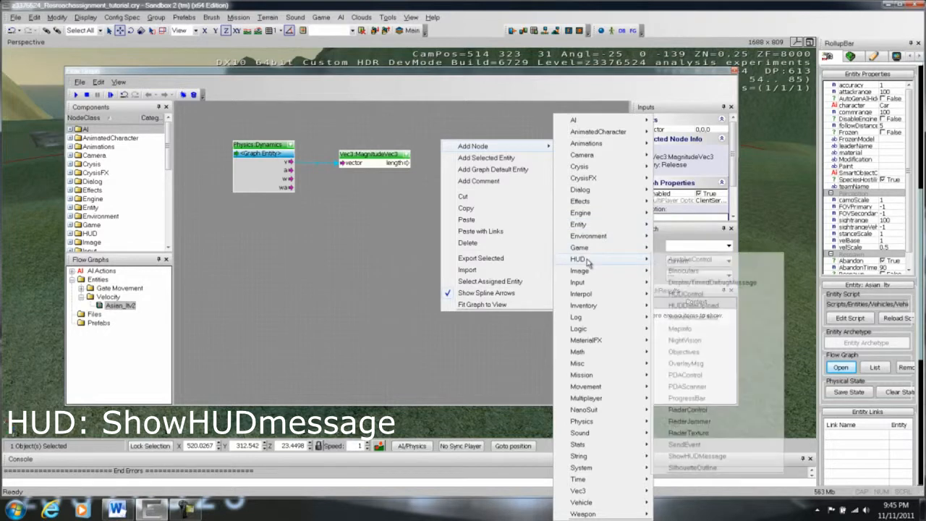
click(698, 457)
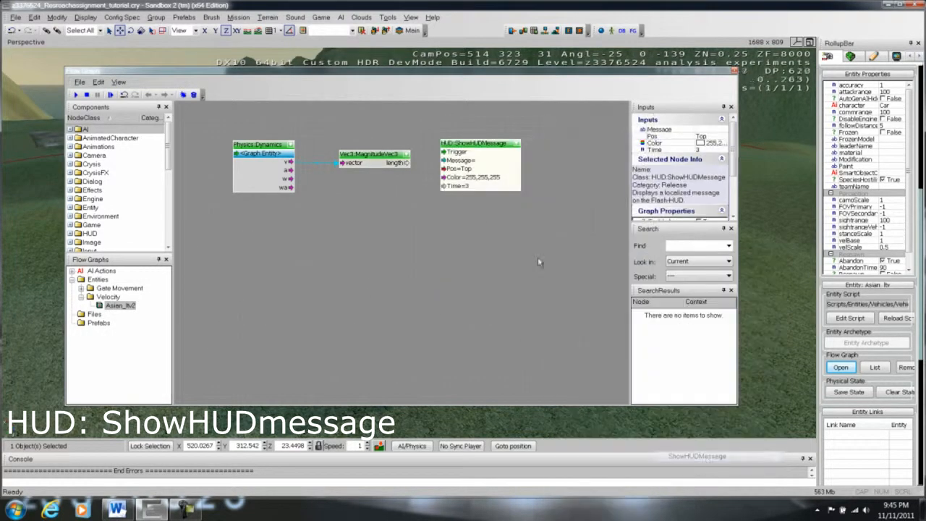
drag(408, 164, 474, 155)
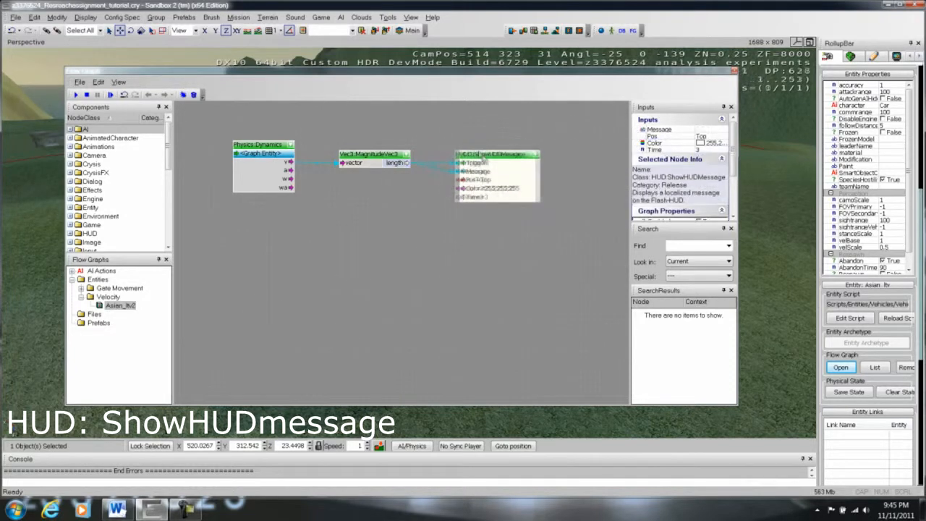
click(436, 135)
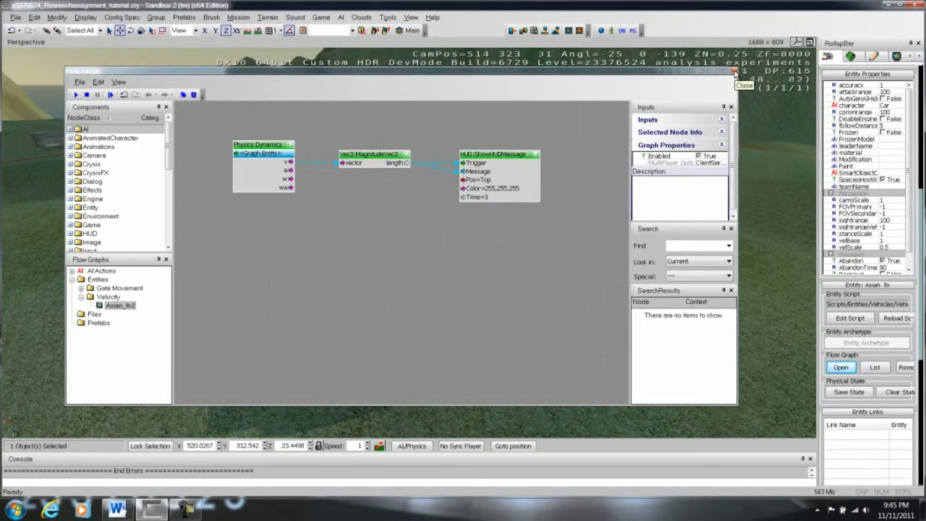
click(735, 72)
Test the velocity display in game mode by entering the vehicle, switching to third-person view and driving forward along the containers
right_drag(563, 229, 564, 236)
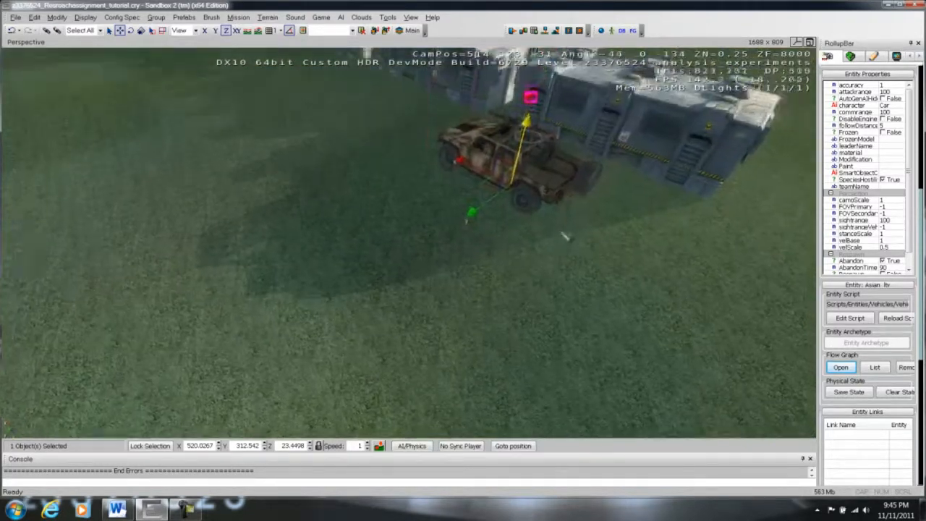
key(w)
key(ctrl+g)
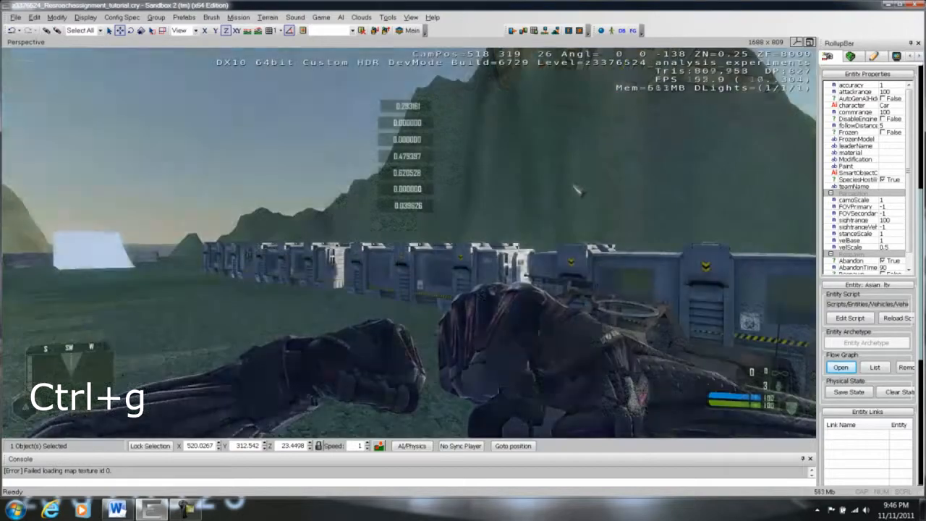
key(w)
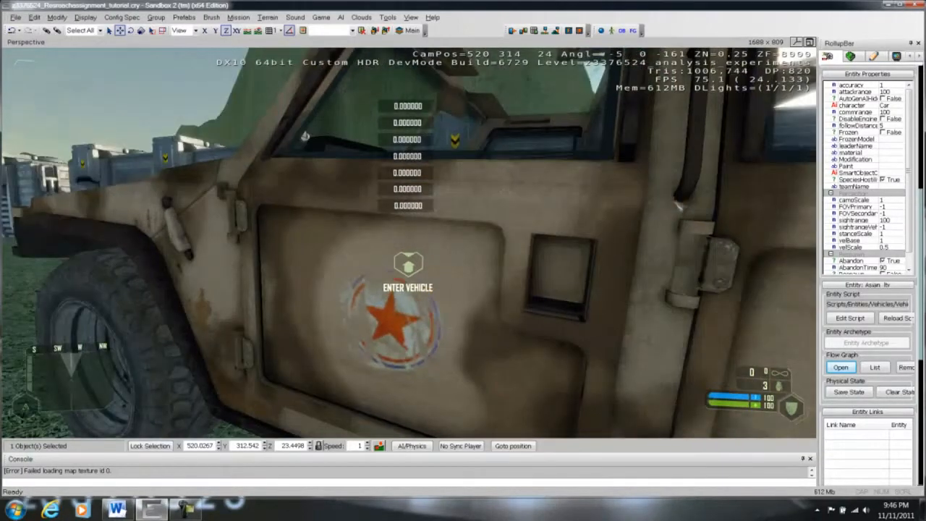
key(f)
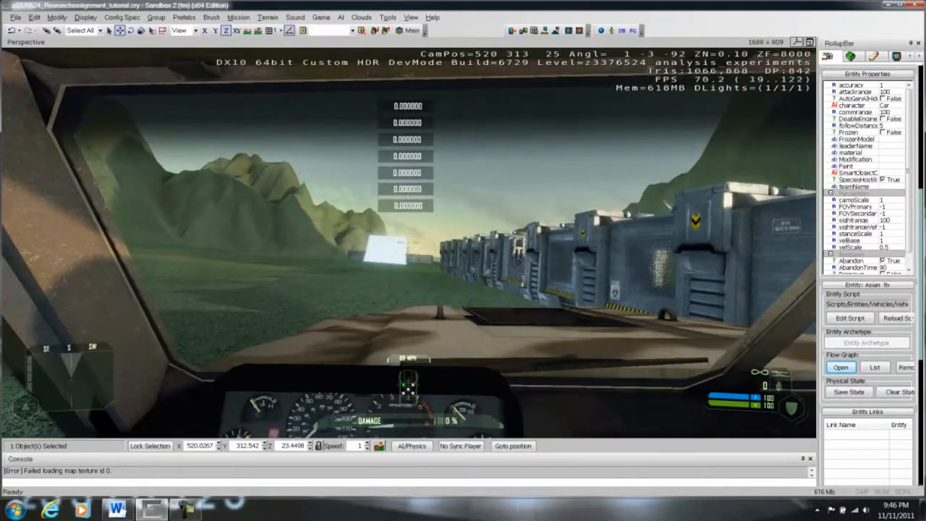
key(F1)
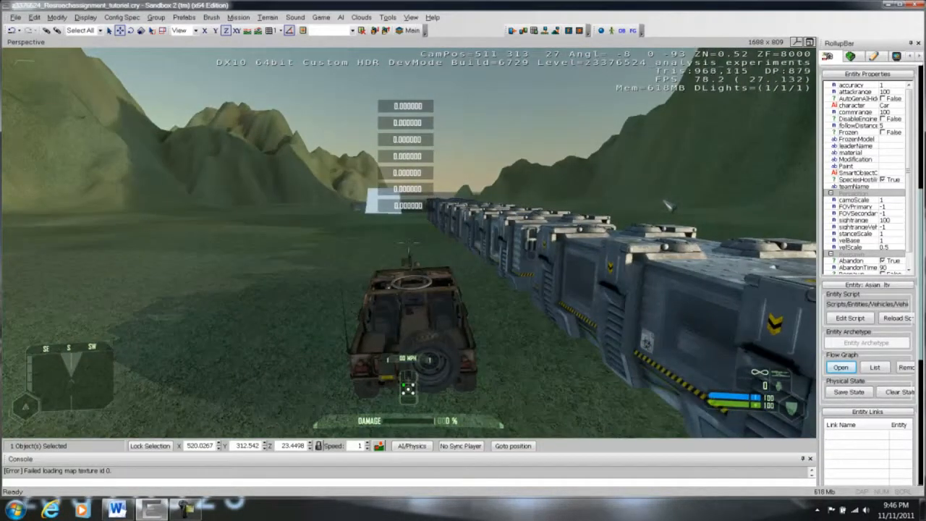
key(w)
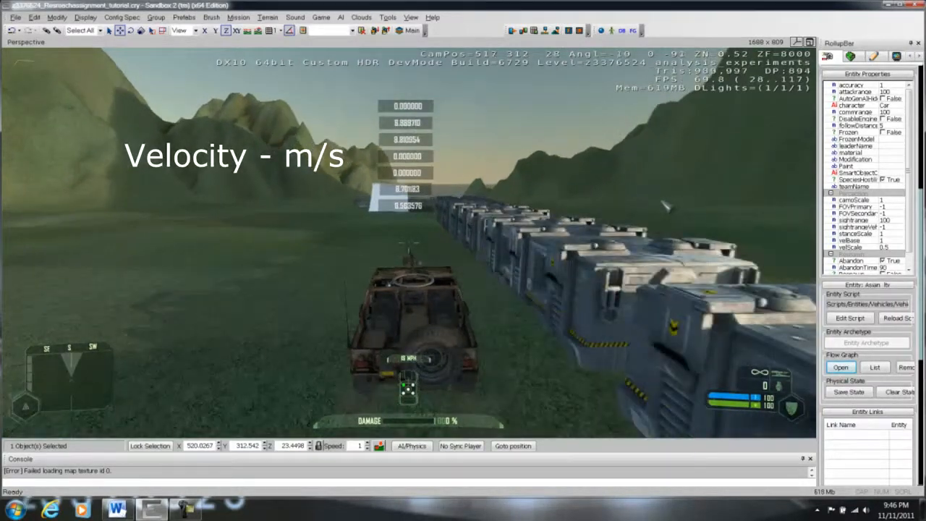
Continue the test drive past the end of the containers, steering the vehicle right towards the white ramp
key(d)
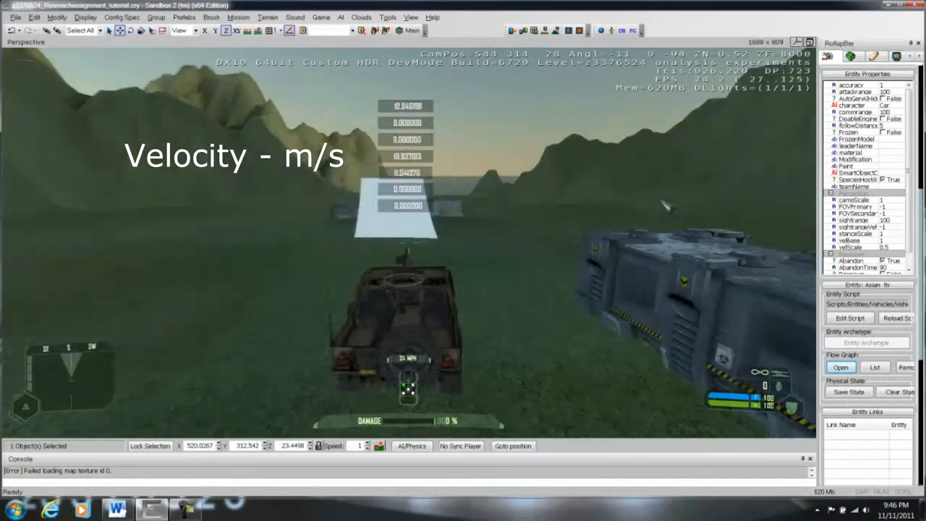
key(d)
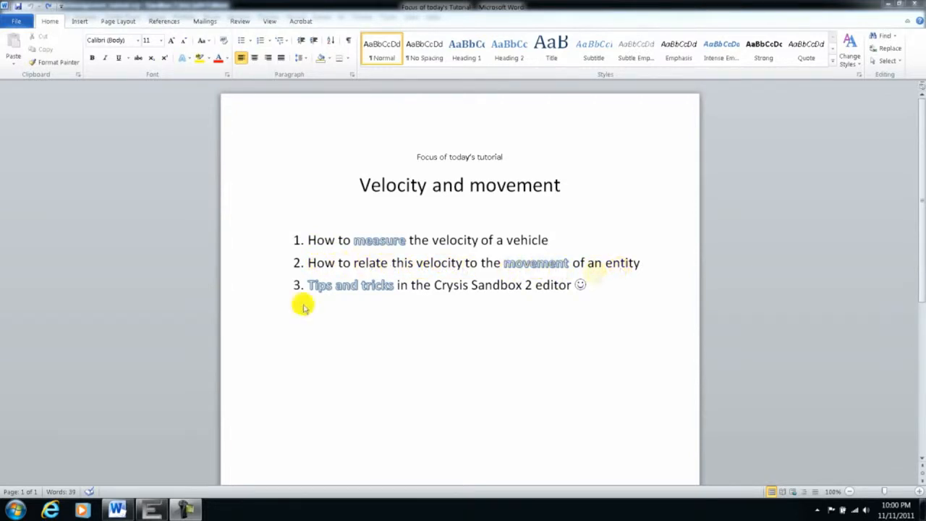
Switch to the Sandbox 2 editor, select the Asian ltv vehicle beside the containers and open its flow graph
click(153, 509)
right_drag(295, 230, 298, 223)
scroll(296, 223, down, 3)
key(a)
key(w)
click(648, 194)
drag(922, 222, 924, 399)
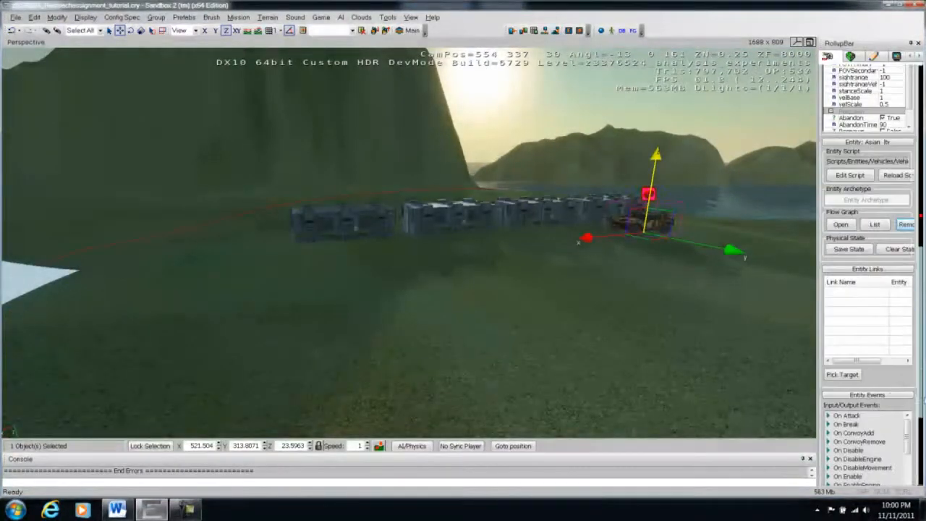
click(841, 224)
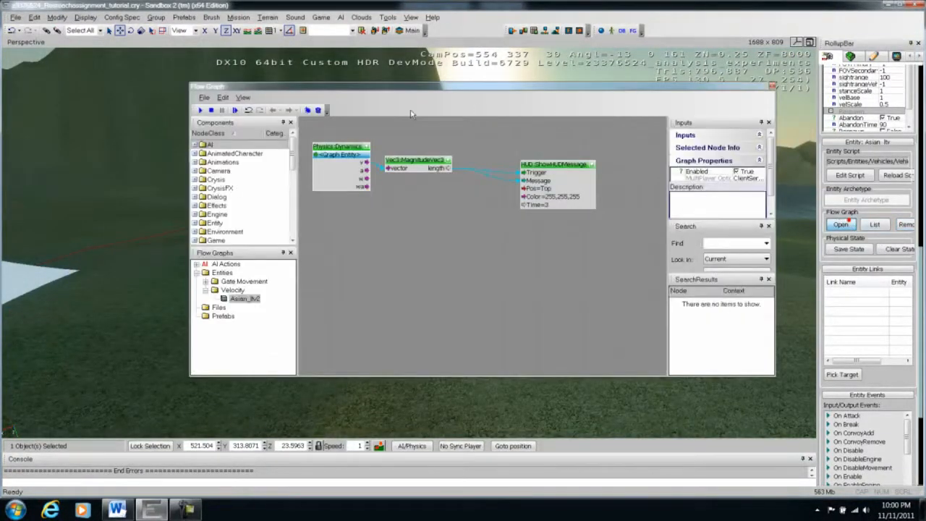
Add a Math:Less node in the empty area below the Vec3:MagnitudeVec3 node
drag(415, 87, 439, 85)
right_click(417, 237)
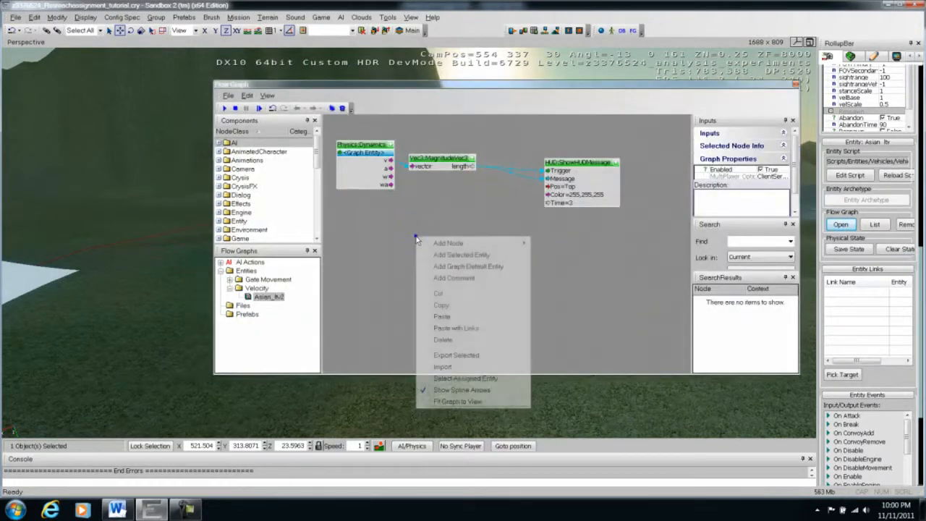
mouse_move(442, 243)
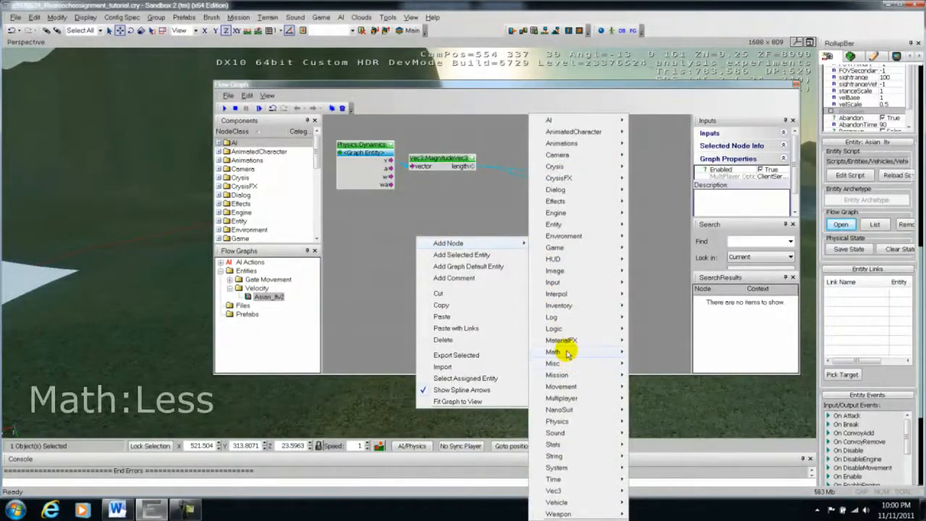
mouse_move(572, 352)
click(650, 305)
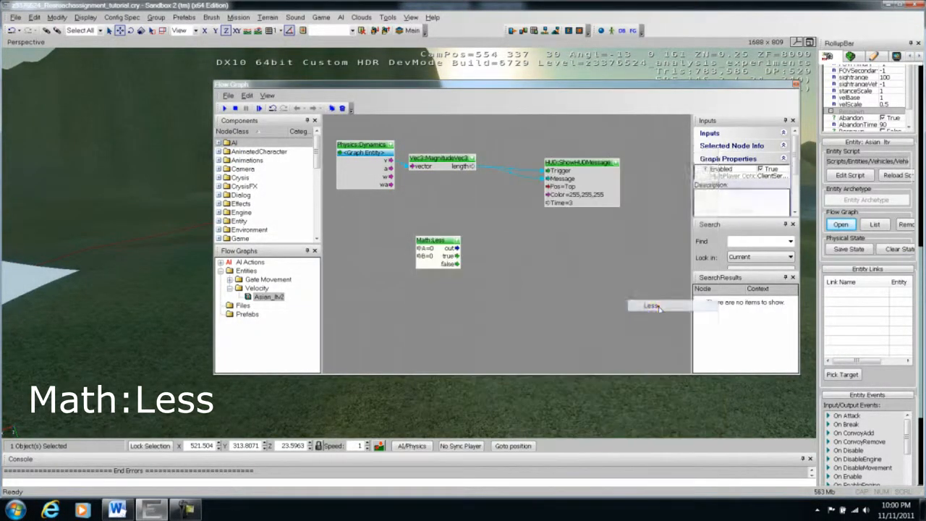
Add a Movement:MoveEntityTo node beside the Math:Less node and shift the Math:Less node slightly upwards
right_click(515, 246)
mouse_move(535, 250)
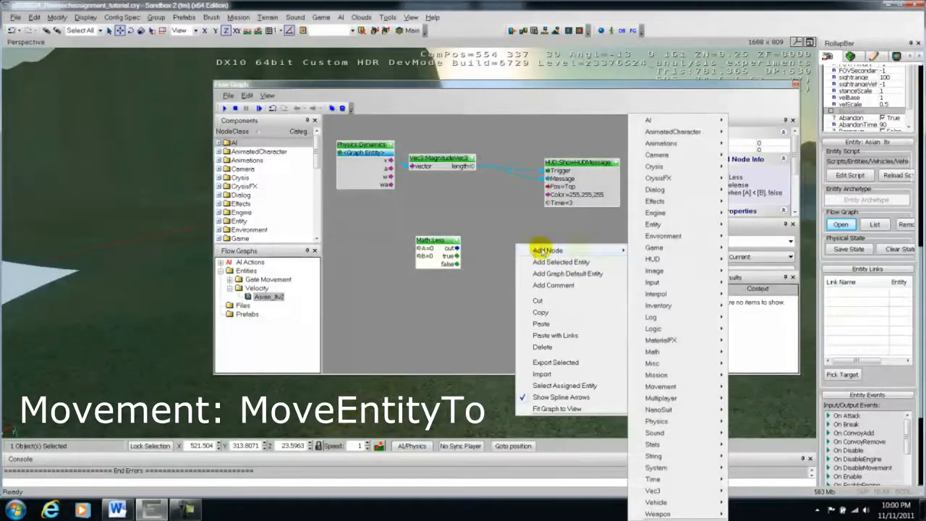
mouse_move(680, 391)
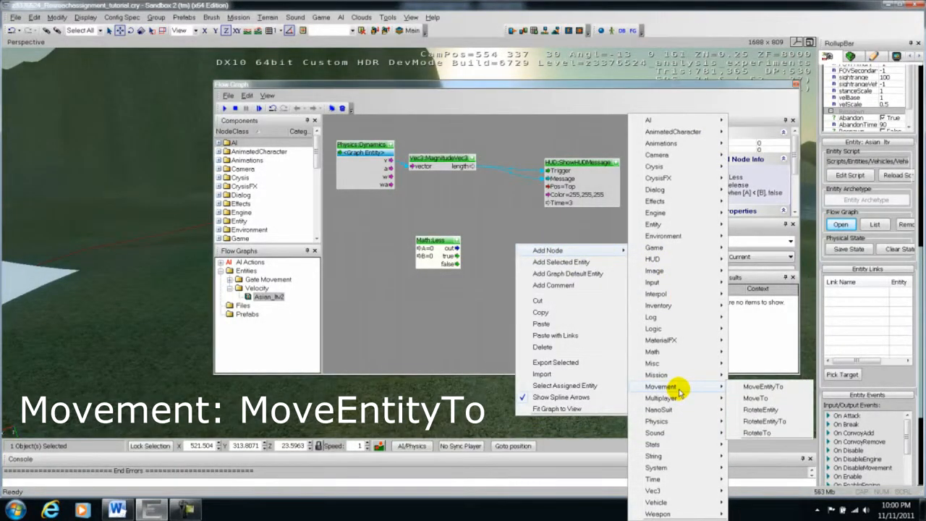
click(761, 386)
drag(440, 242, 438, 228)
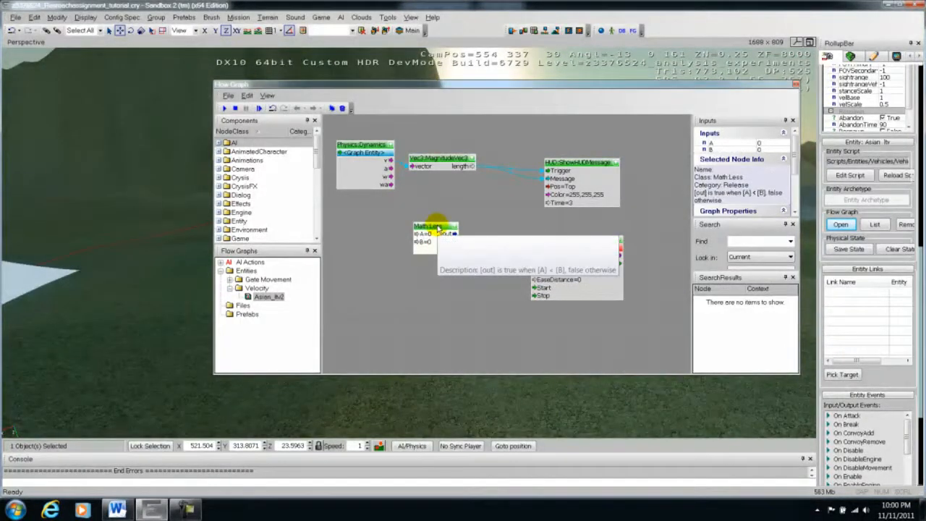
drag(455, 242, 547, 248)
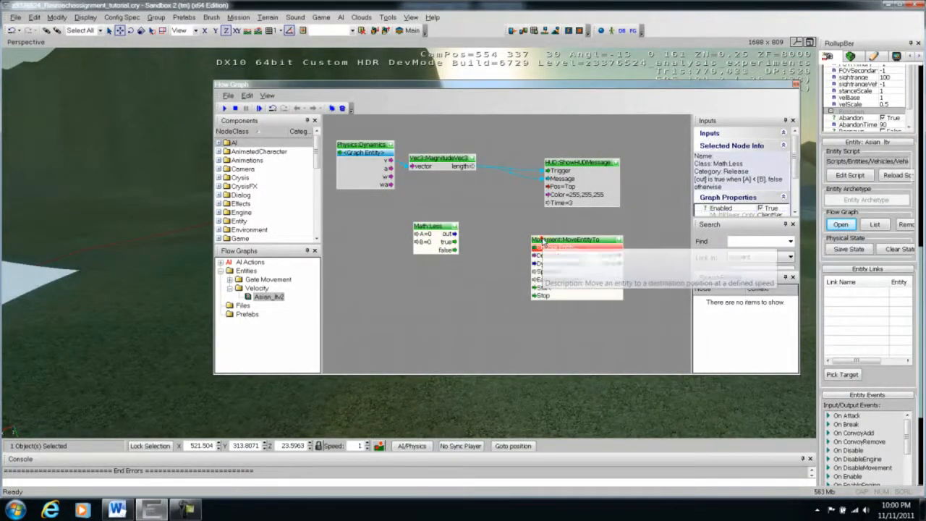
Duplicate the Math:Less and Movement:MoveEntityTo nodes and align the copies below the originals
right_click(416, 287)
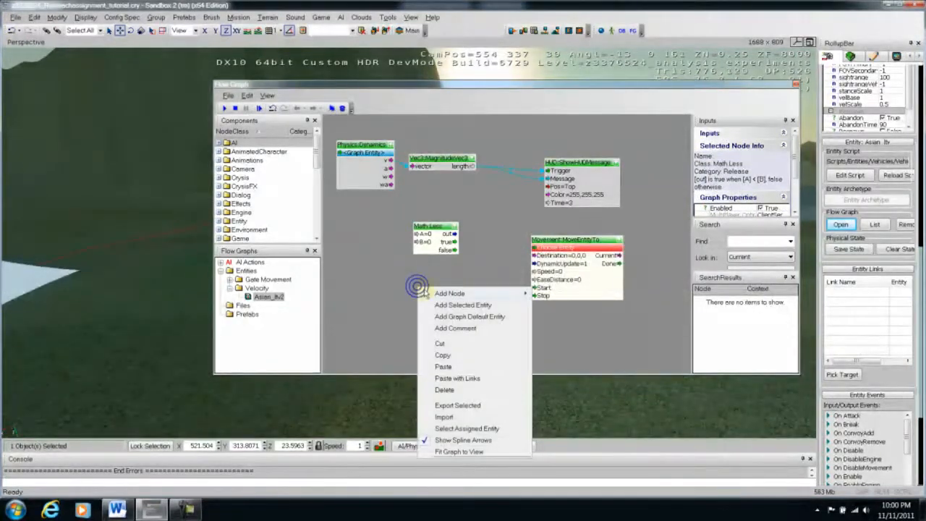
click(445, 354)
right_click(444, 311)
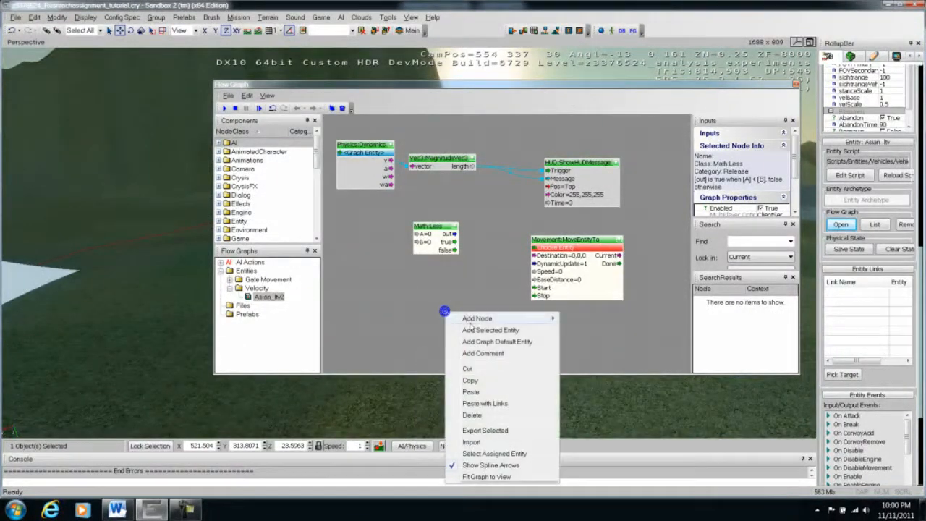
click(471, 392)
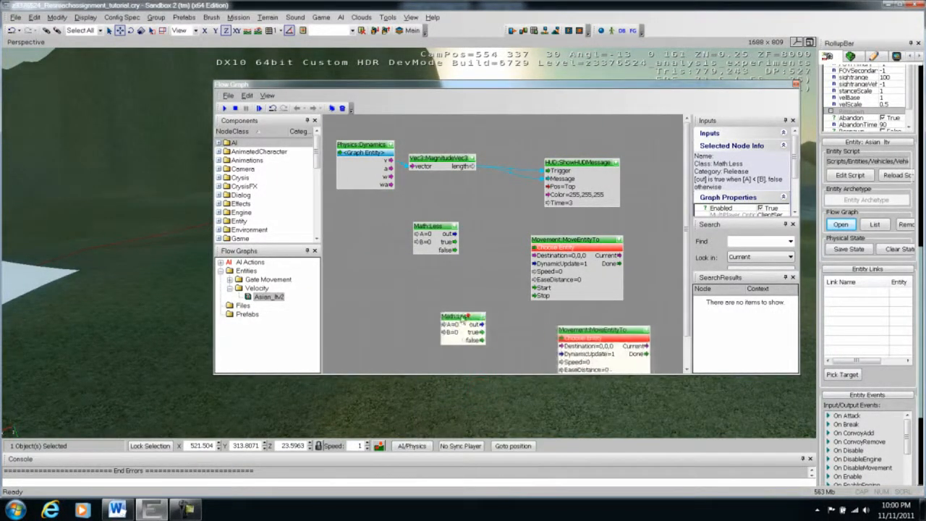
drag(464, 318, 436, 315)
click(467, 203)
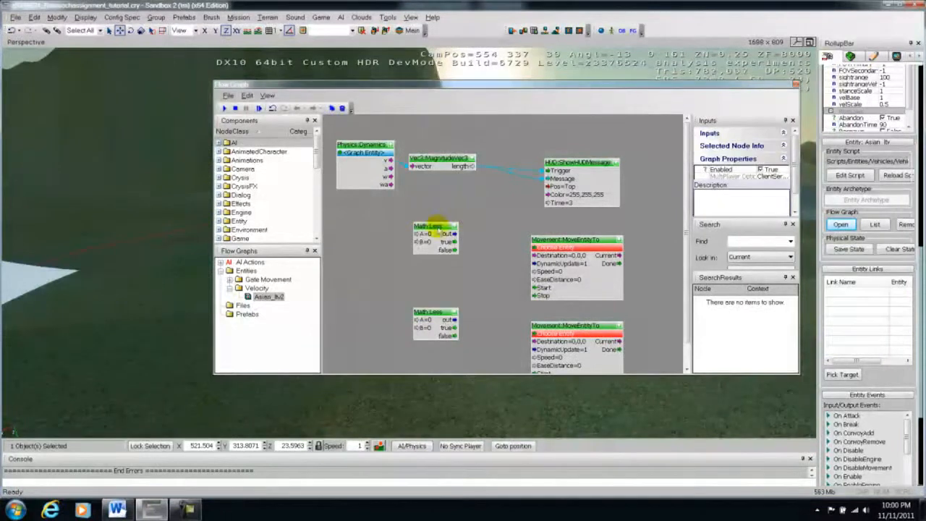
Move the upper Math:Less node up a little and set input B to 10 on both Math:Less nodes
drag(429, 228, 429, 215)
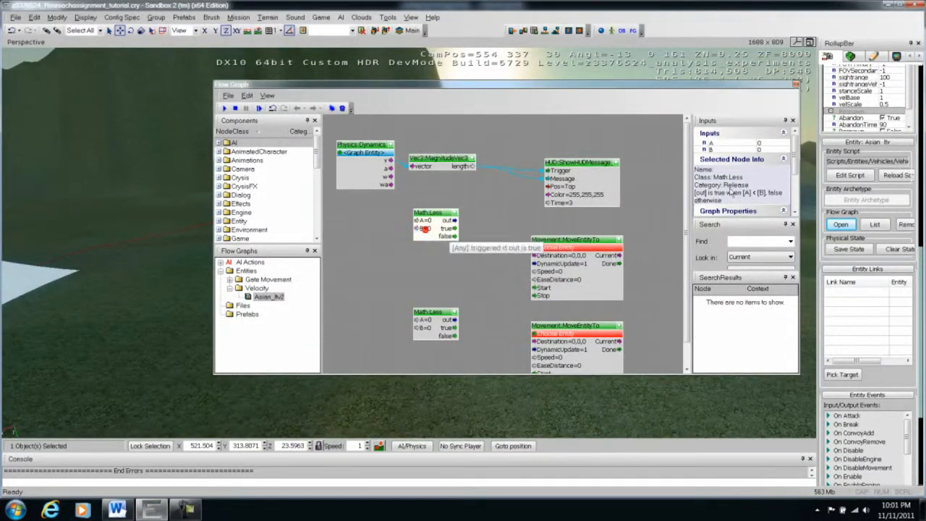
click(763, 149)
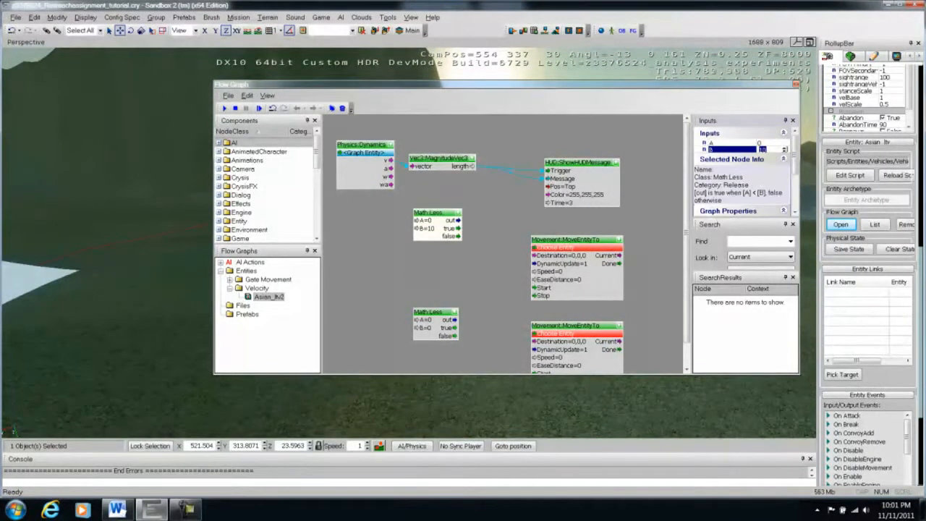
click(424, 322)
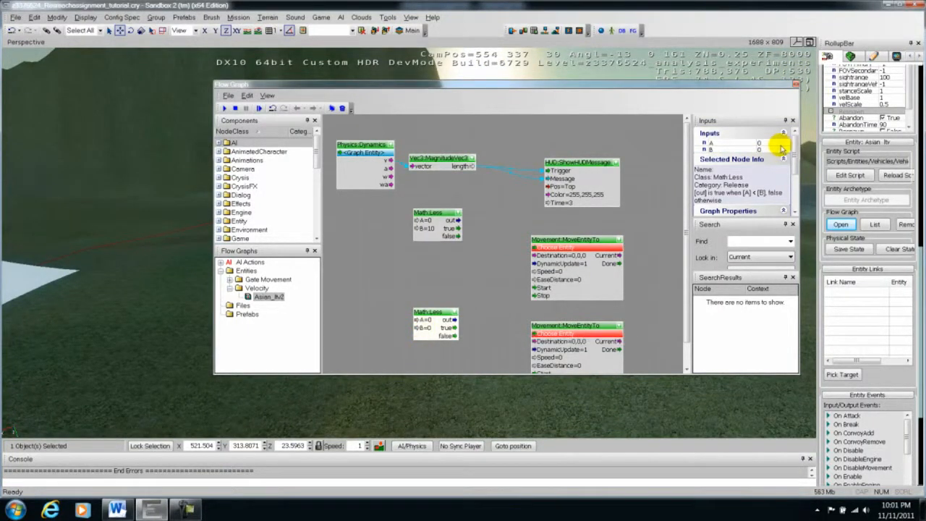
click(759, 149)
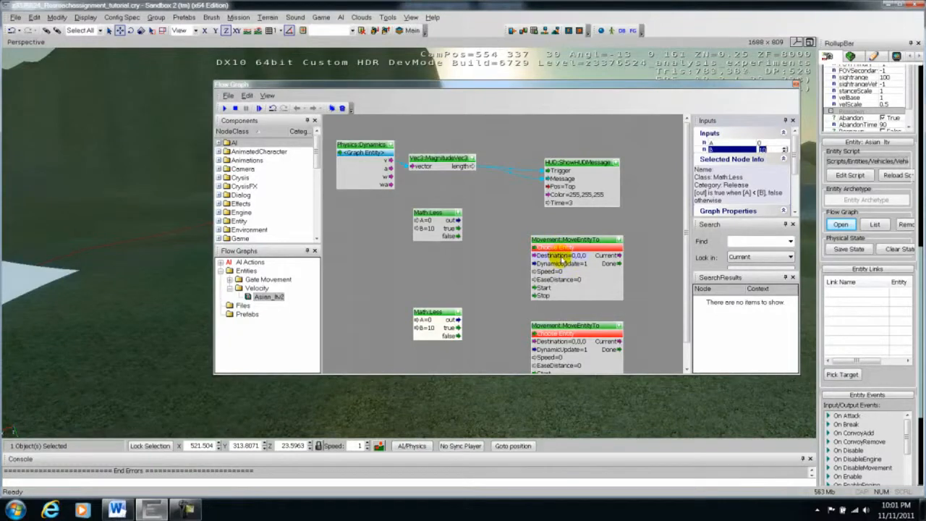
Assign the white ramp entity BasicEntity1 to both Movement:MoveEntityTo nodes and stack the two nodes closer together
right_drag(176, 189, 152, 196)
click(90, 210)
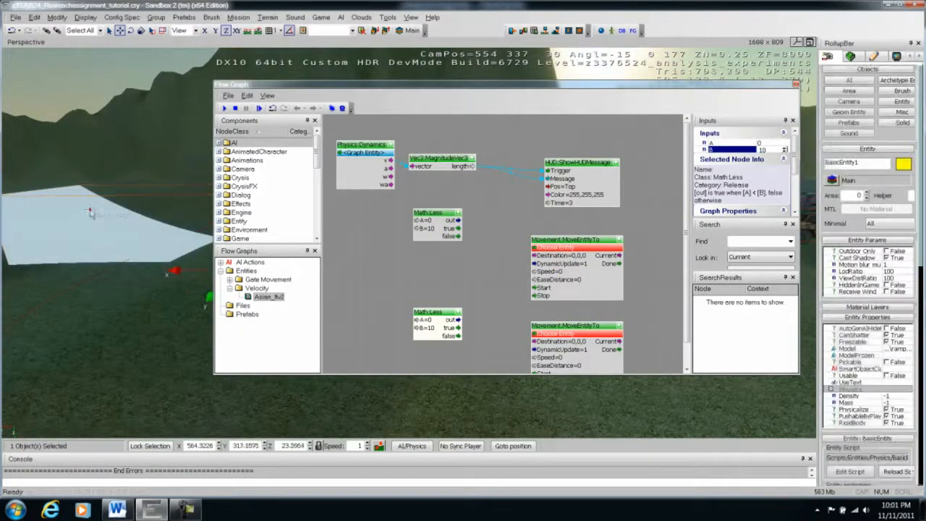
right_click(569, 249)
click(596, 257)
right_click(572, 332)
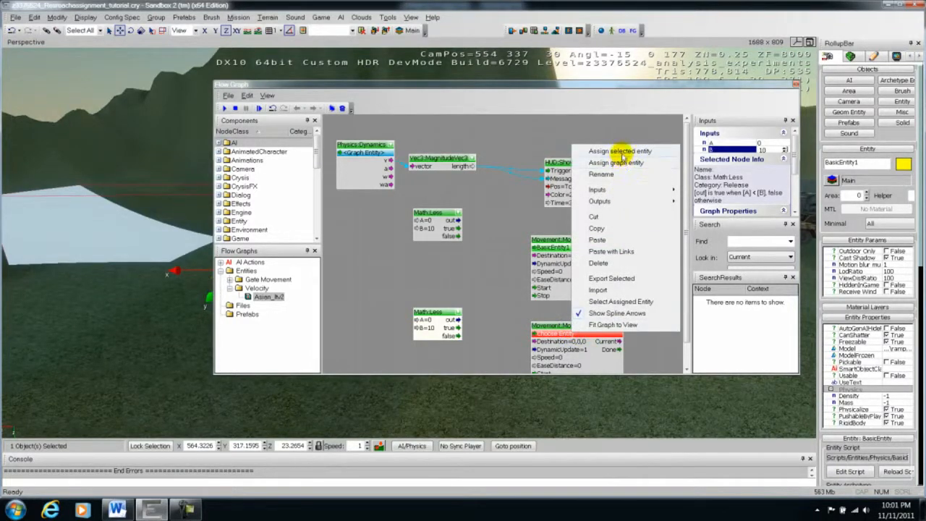
click(621, 154)
drag(571, 241, 576, 227)
drag(569, 325, 572, 298)
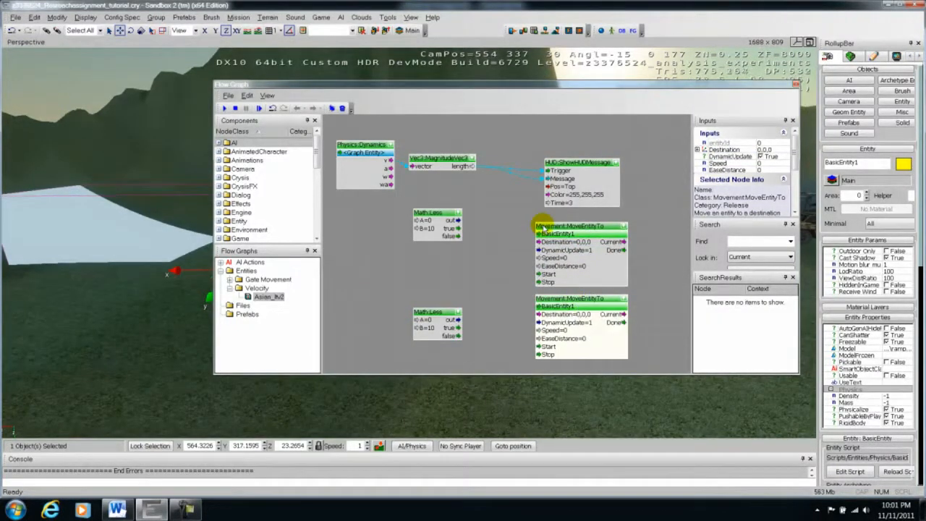
Copy the ramp's X position, 564.3226, into the X component of the lower MoveEntityTo node's Destination
right_drag(118, 250, 135, 255)
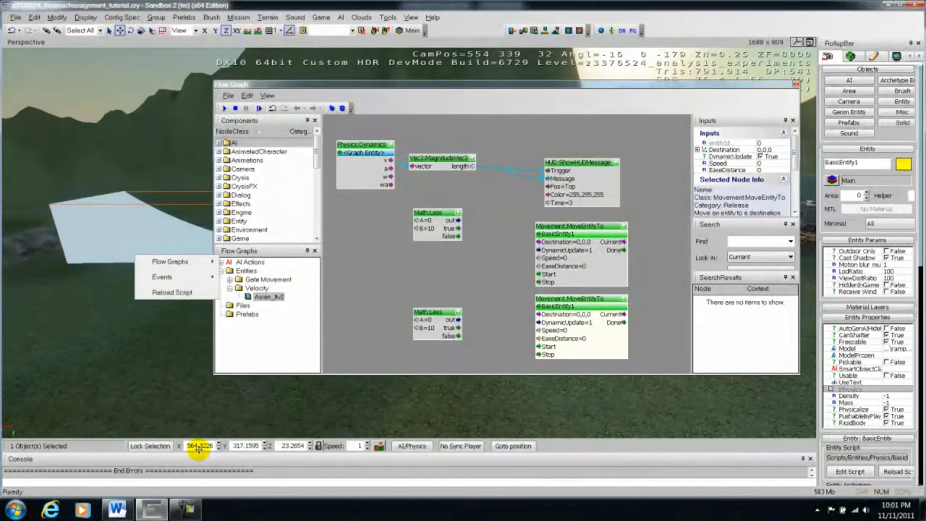
click(196, 446)
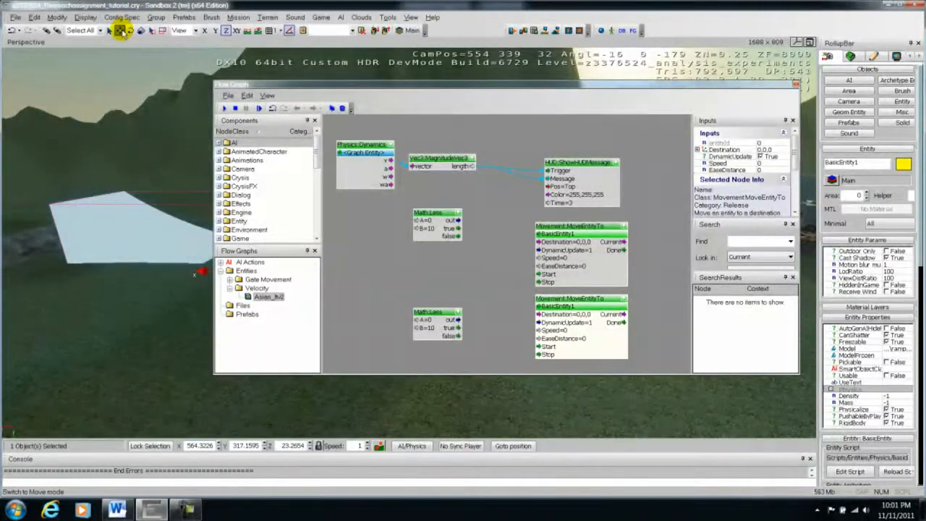
click(121, 32)
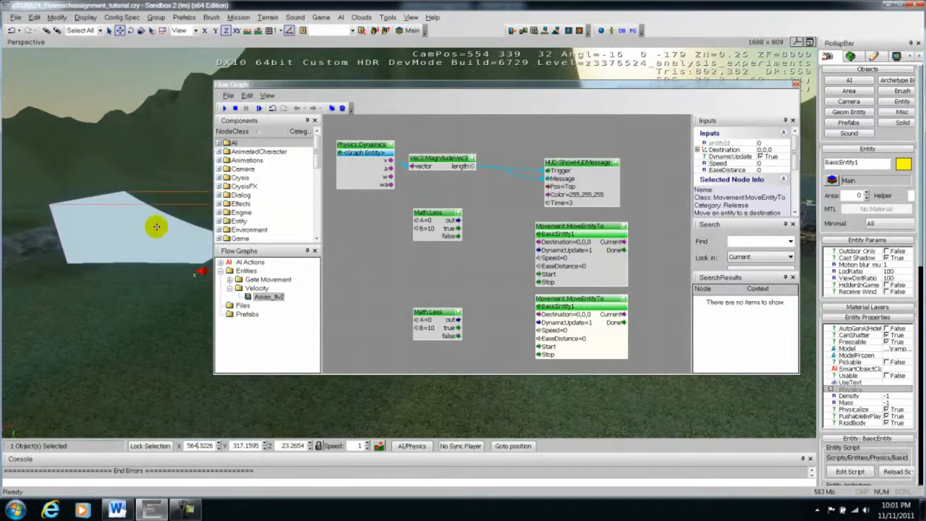
click(189, 445)
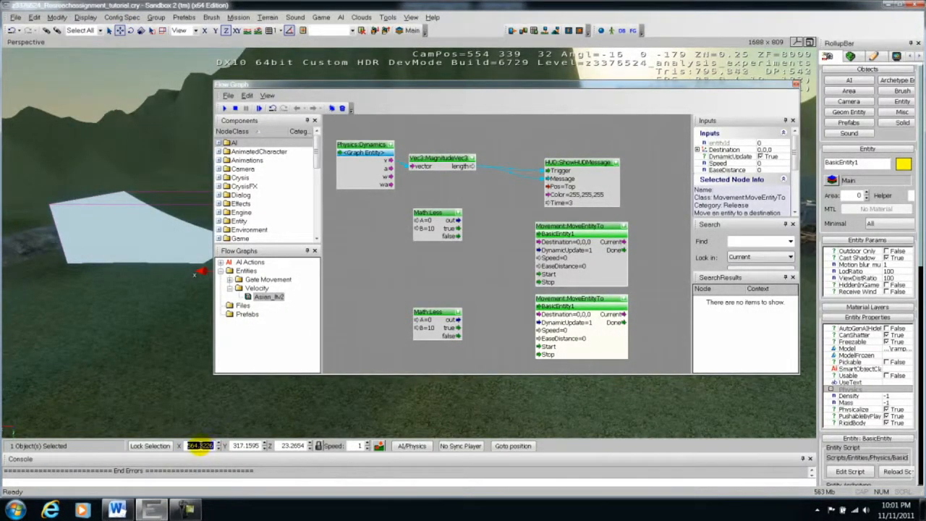
right_click(197, 444)
click(224, 334)
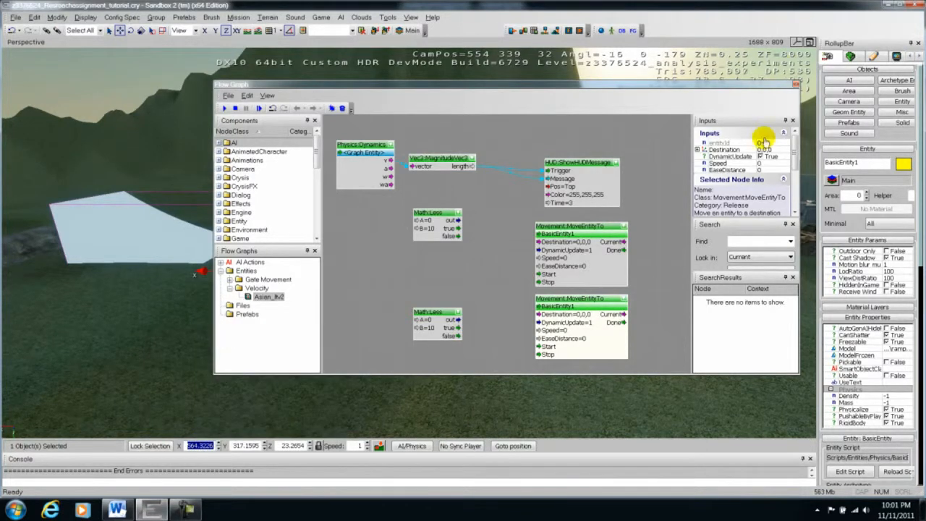
click(762, 149)
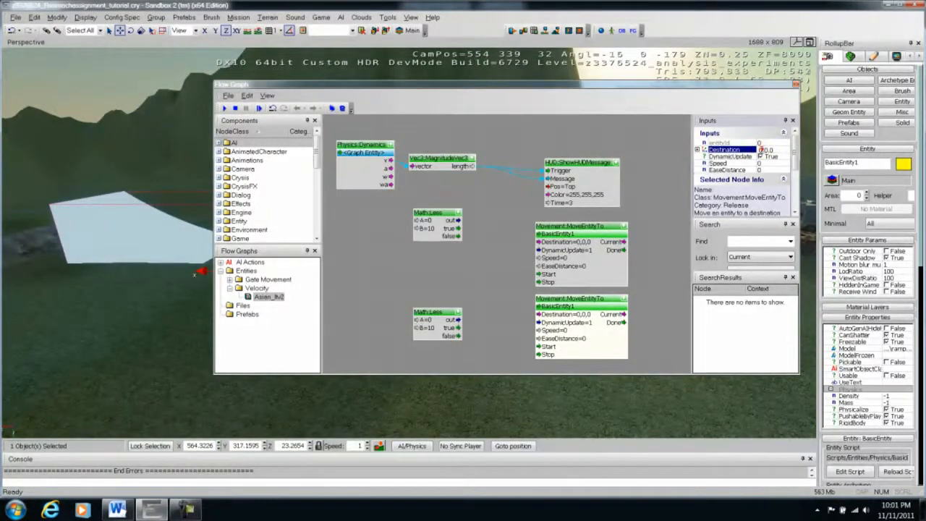
right_click(761, 149)
click(785, 198)
Copy the ramp's Y position, 317.1595, into the Y component of the lower MoveEntityTo node's Destination
double_click(245, 445)
right_click(246, 445)
click(296, 333)
click(782, 149)
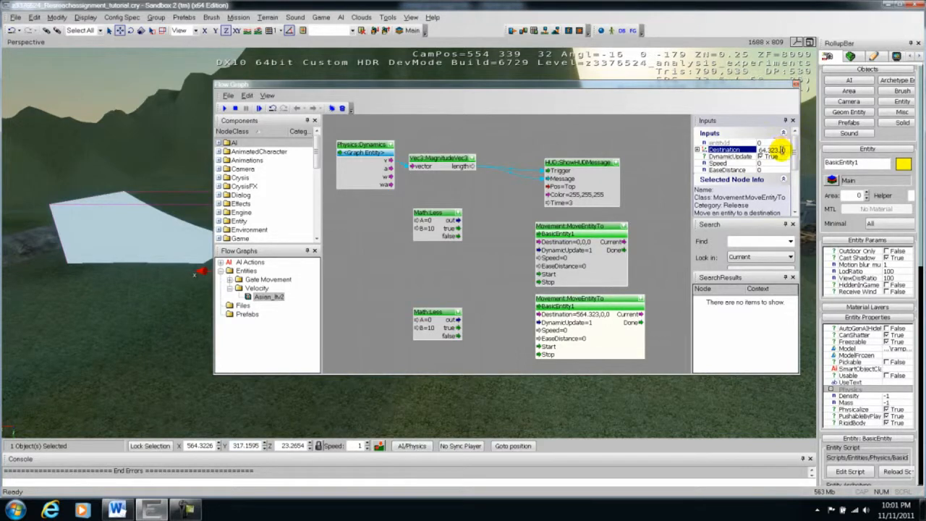
right_click(782, 149)
click(799, 198)
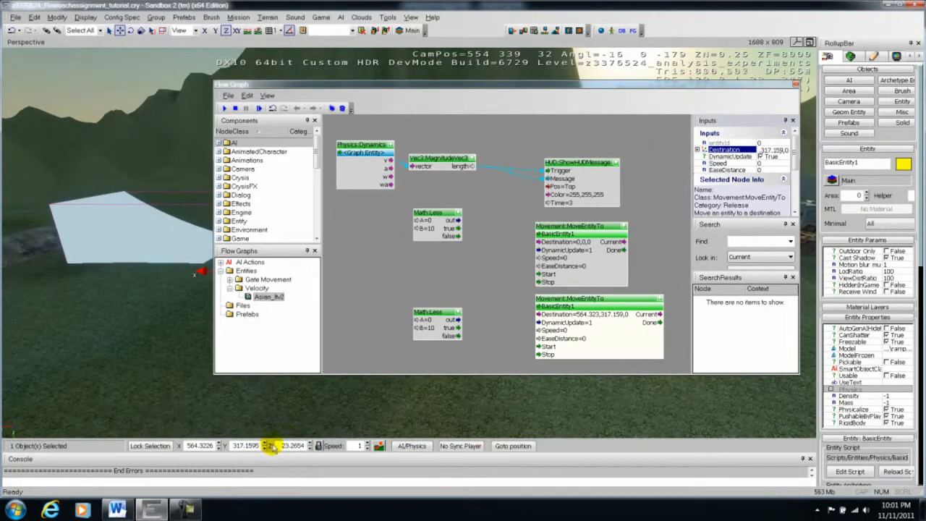
Copy the ramp's Z position, 23.2654, into the Z component of the lower MoveEntityTo node's Destination
double_click(293, 445)
right_click(293, 445)
click(336, 334)
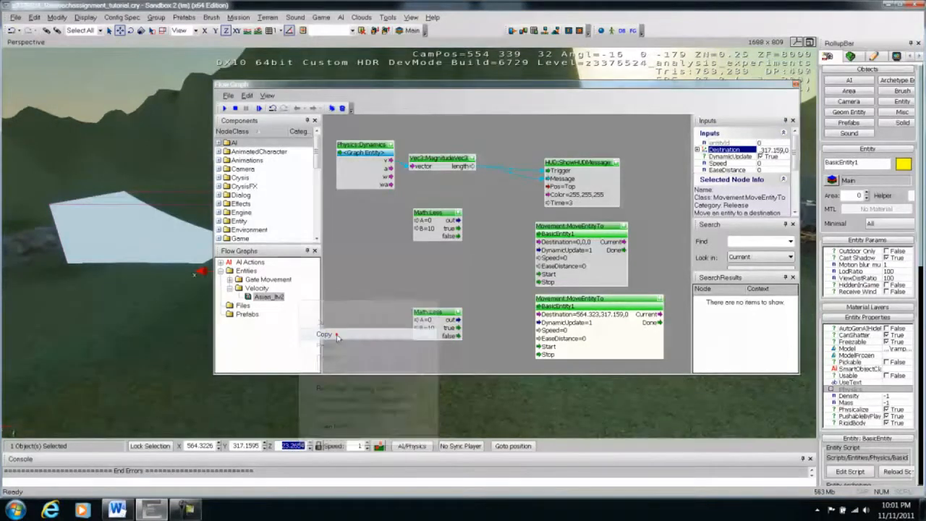
right_click(785, 149)
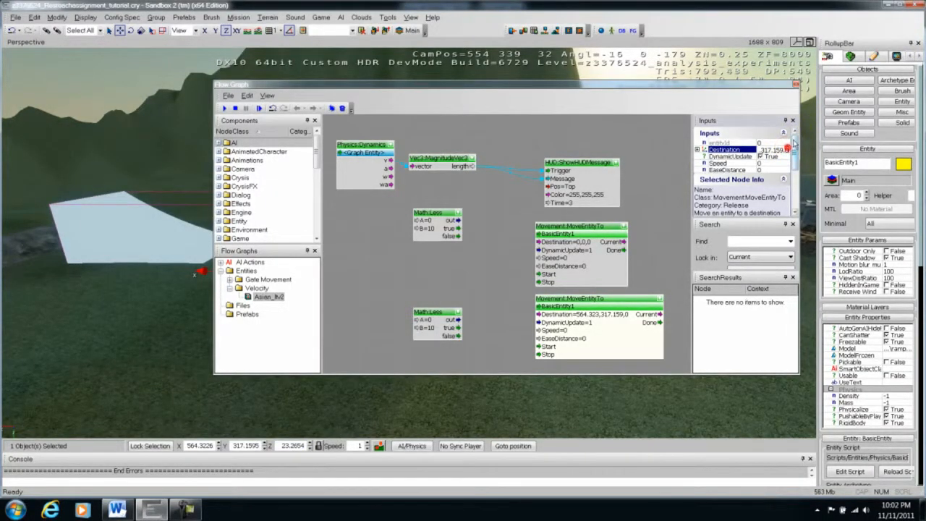
right_click(792, 149)
click(810, 196)
Select the upper MoveEntityTo node and lower the ramp below the terrain to a Z position of 19.0808
click(580, 246)
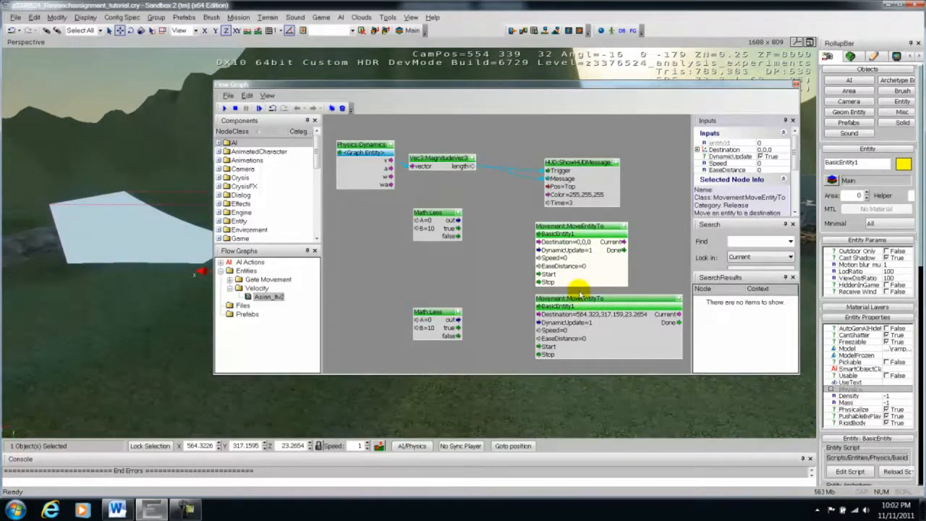
right_drag(167, 232, 199, 226)
drag(203, 215, 199, 282)
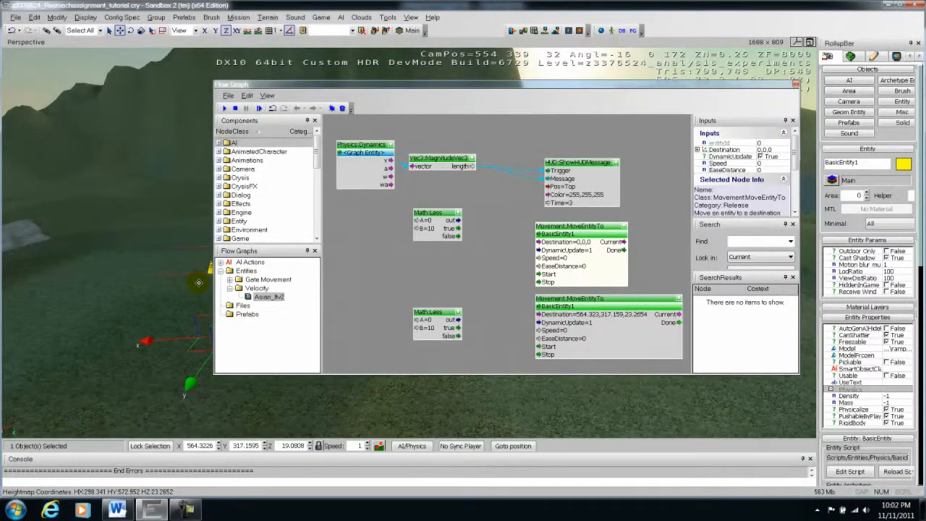
Copy the ramp's X position, 564.3226, into the X component of the upper MoveEntityTo node's Destination
right_click(193, 445)
click(232, 333)
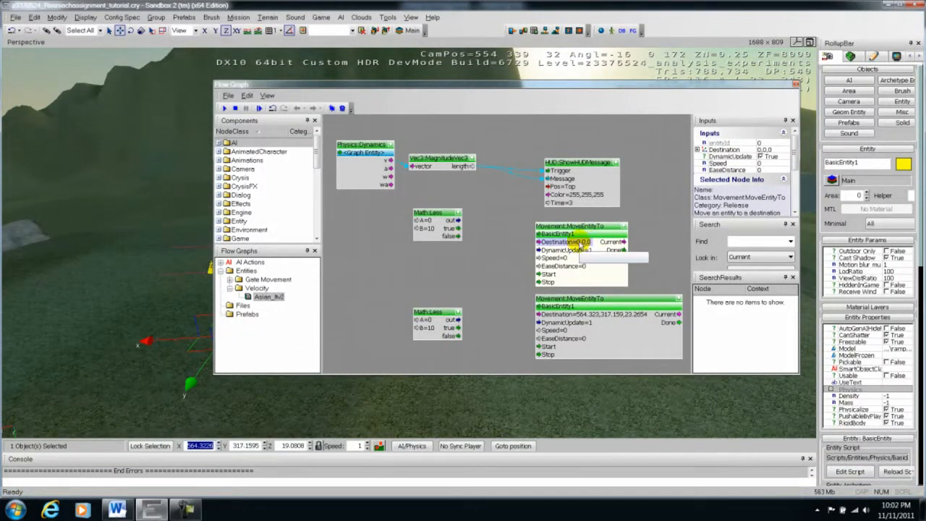
click(764, 149)
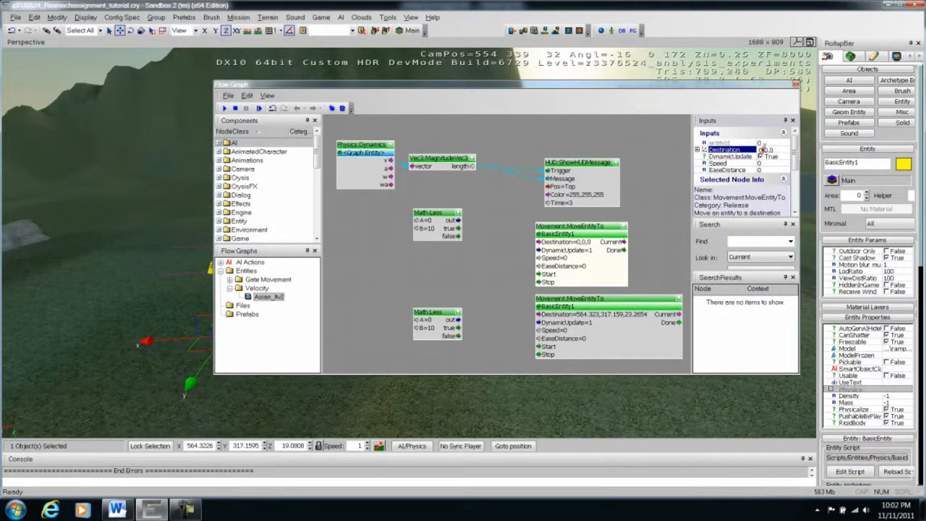
right_click(761, 149)
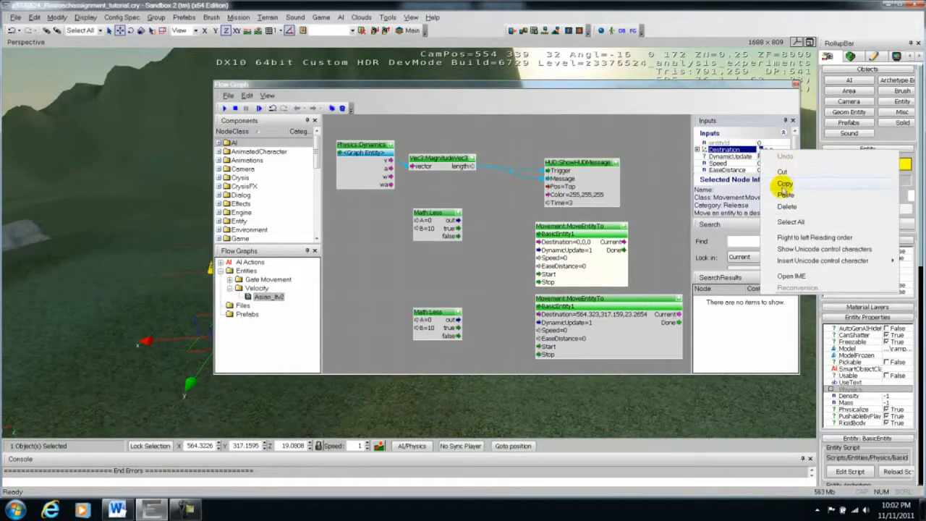
click(785, 196)
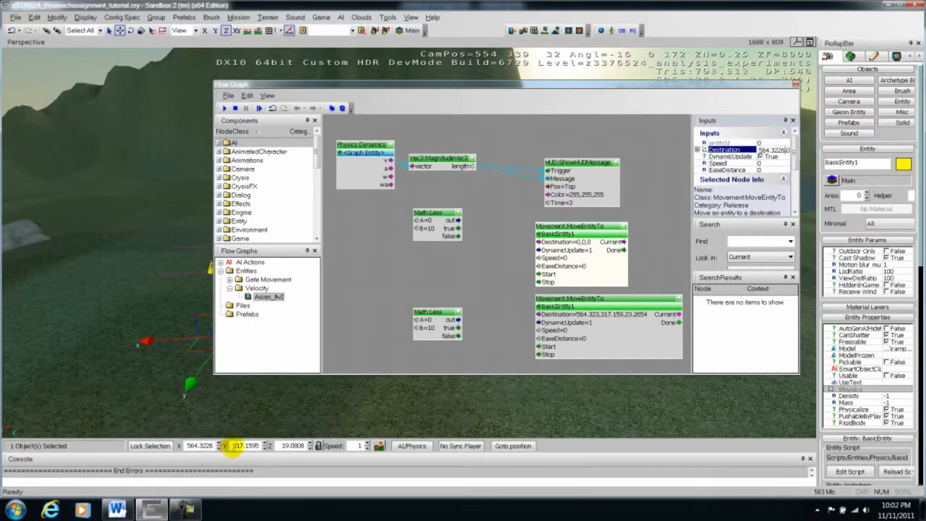
Copy the ramp's Y position, 317.1595, into the Y component of the upper MoveEntityTo node's Destination
click(233, 447)
right_click(241, 445)
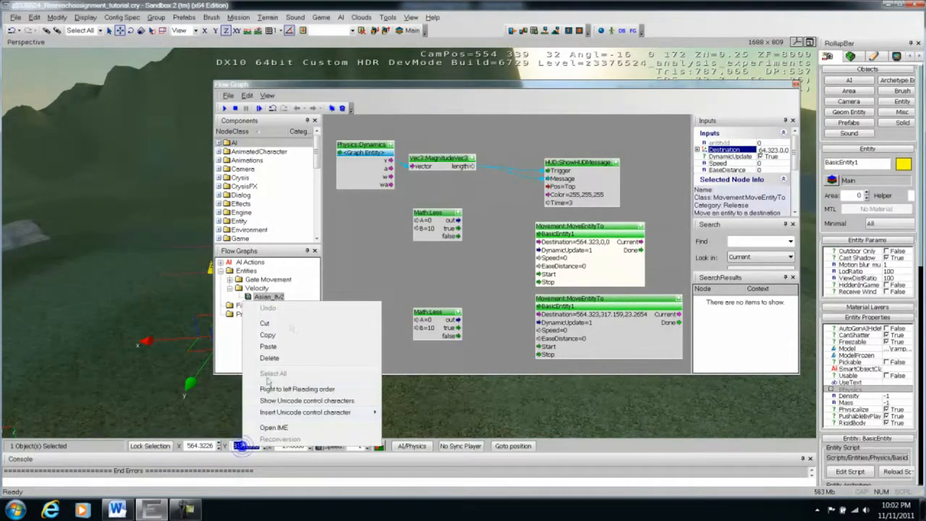
click(268, 335)
click(781, 150)
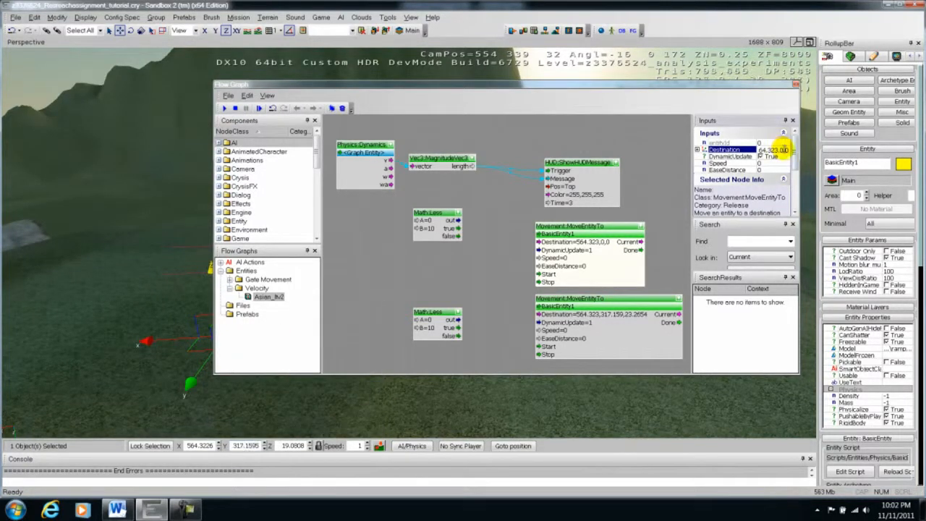
right_click(783, 150)
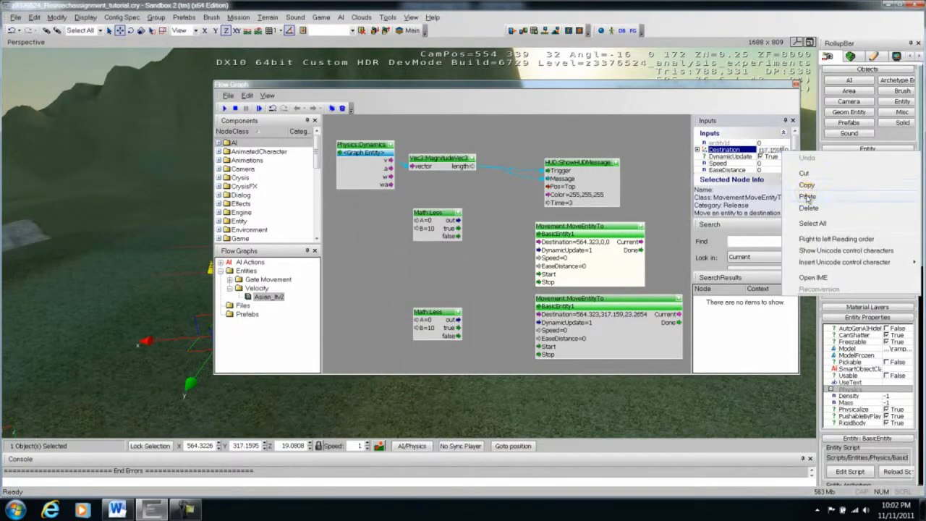
click(803, 186)
Copy the ramp's Z position, 19.0808, into the Z component of the upper MoveEntityTo node's Destination
double_click(293, 445)
right_click(287, 446)
click(313, 332)
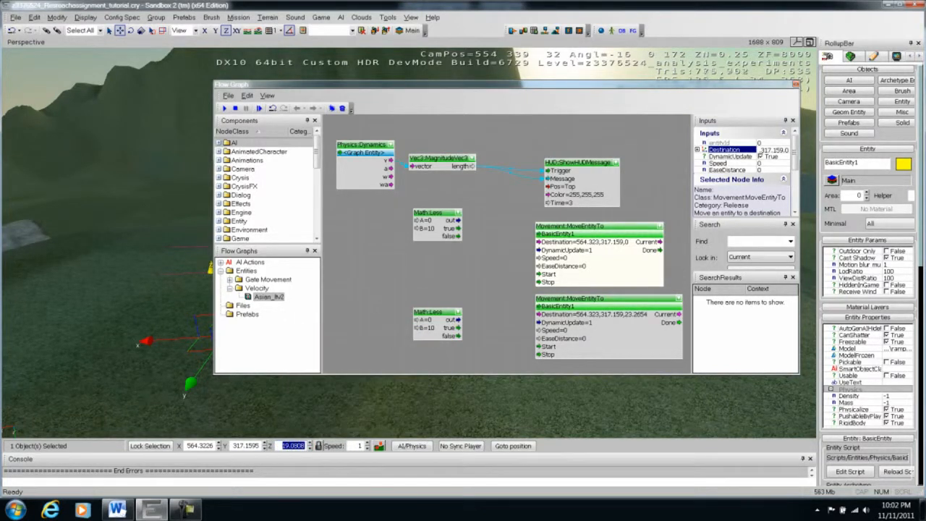
click(785, 150)
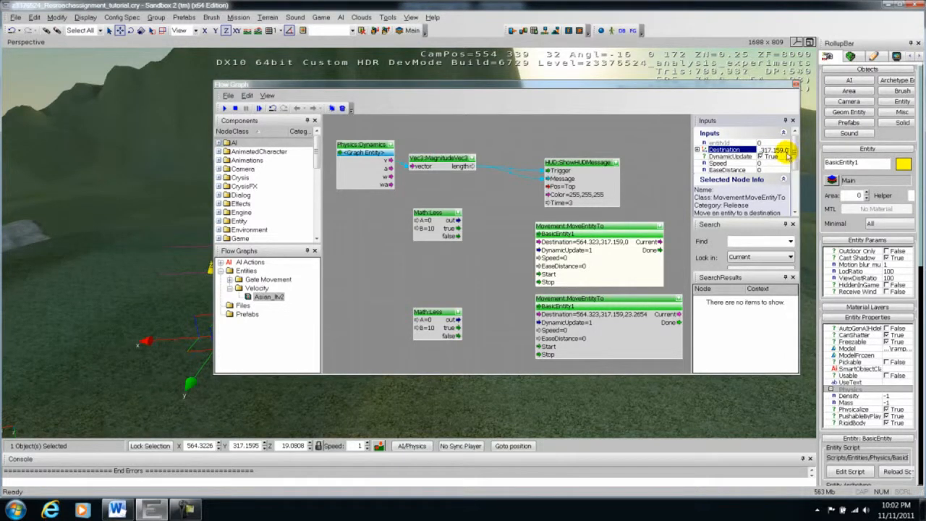
right_click(788, 150)
click(804, 196)
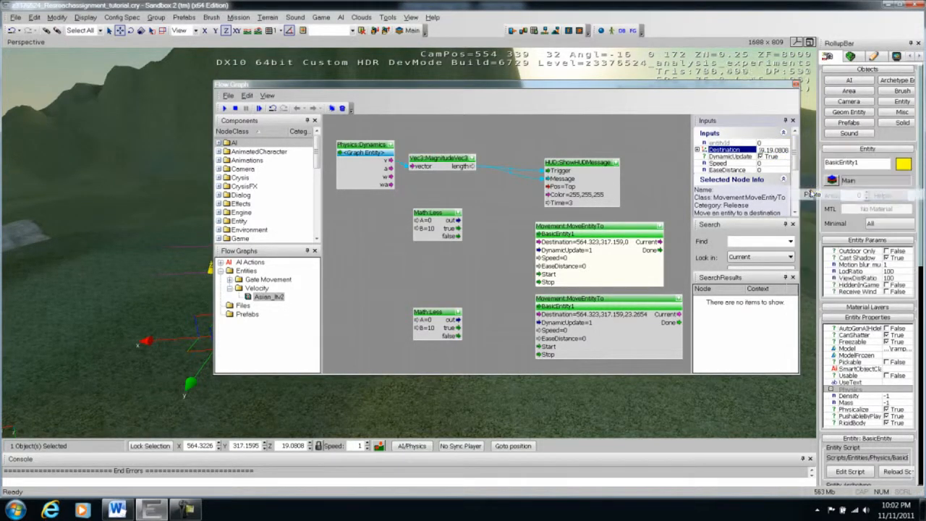
click(655, 177)
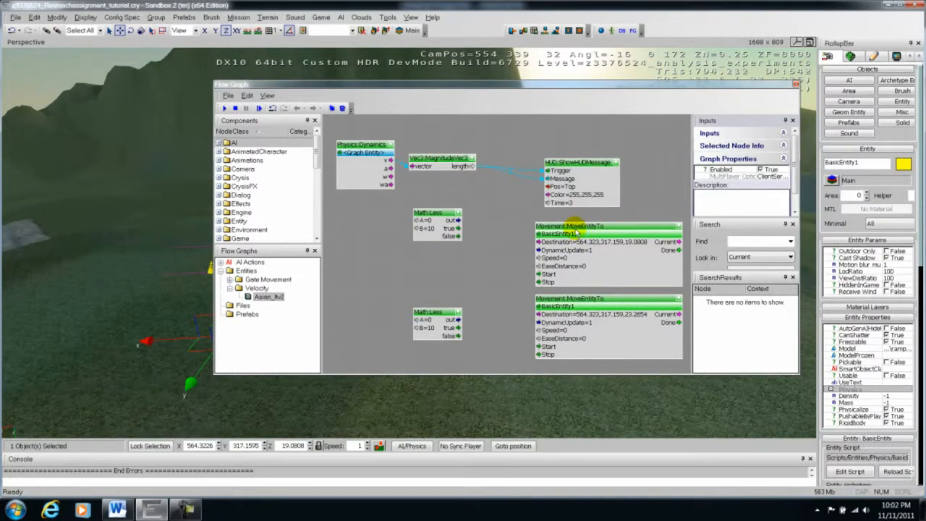
Link the Physics:Dynamics v output to input A of the upper Math:Less node, and its true output to the upper MoveEntityTo node's Start
drag(599, 301, 594, 301)
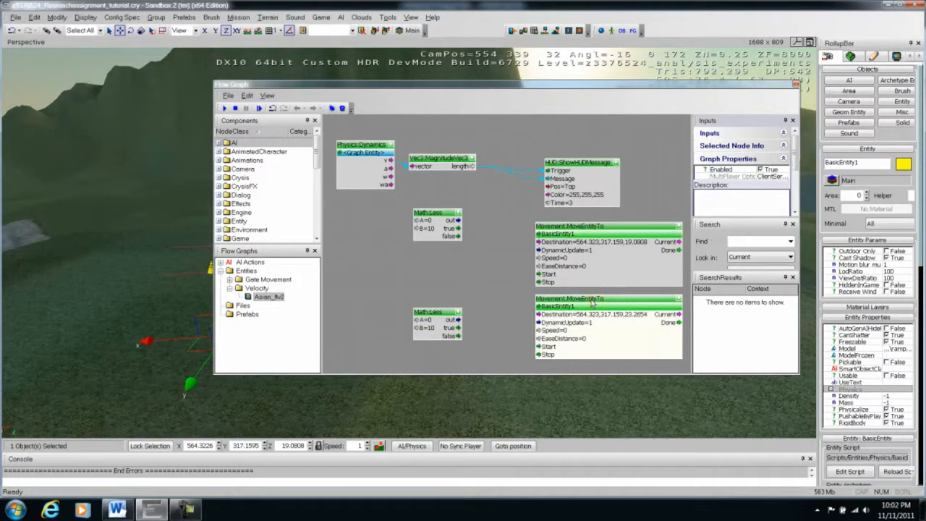
click(472, 195)
click(398, 166)
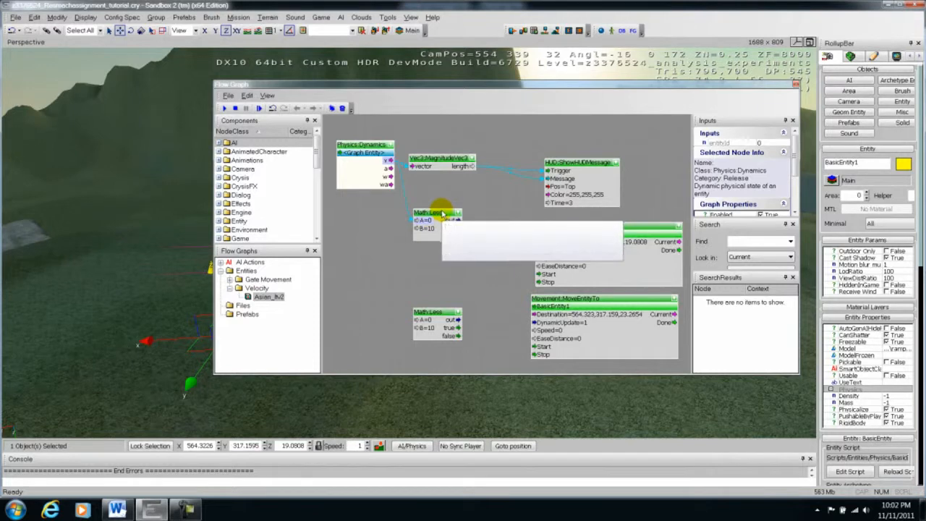
drag(438, 214, 452, 210)
drag(388, 160, 431, 216)
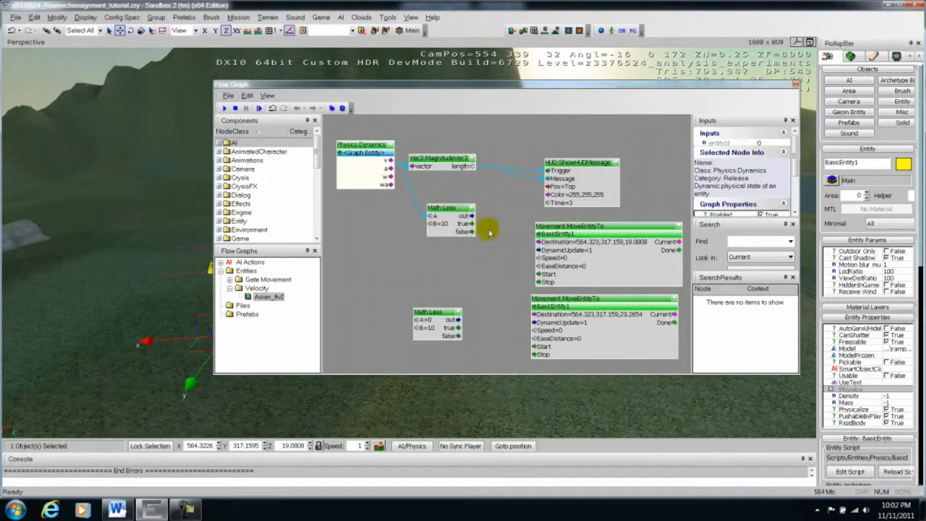
drag(472, 224, 546, 275)
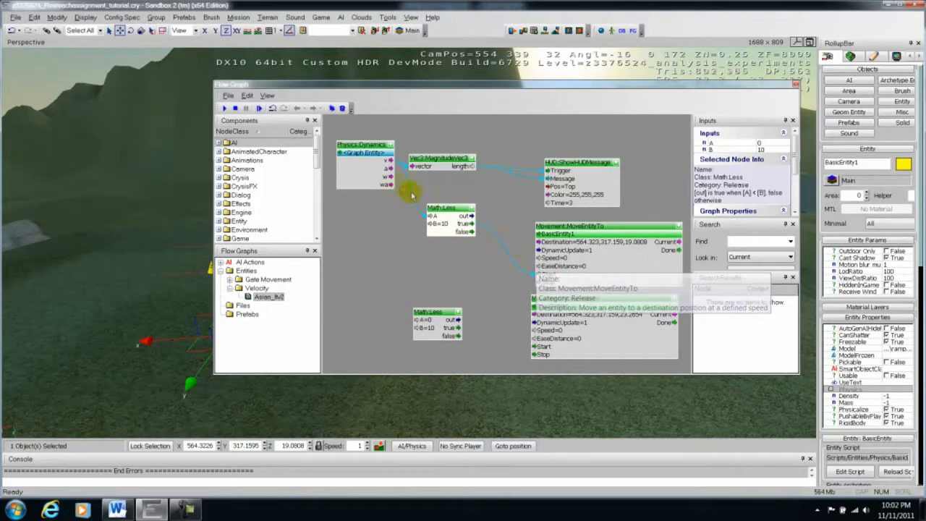
Link the v output to the lower Math:Less node's A and its false output to the lower MoveEntityTo's Start, placing it beneath the other Math:Less
click(388, 163)
drag(422, 327, 542, 352)
drag(444, 314, 457, 256)
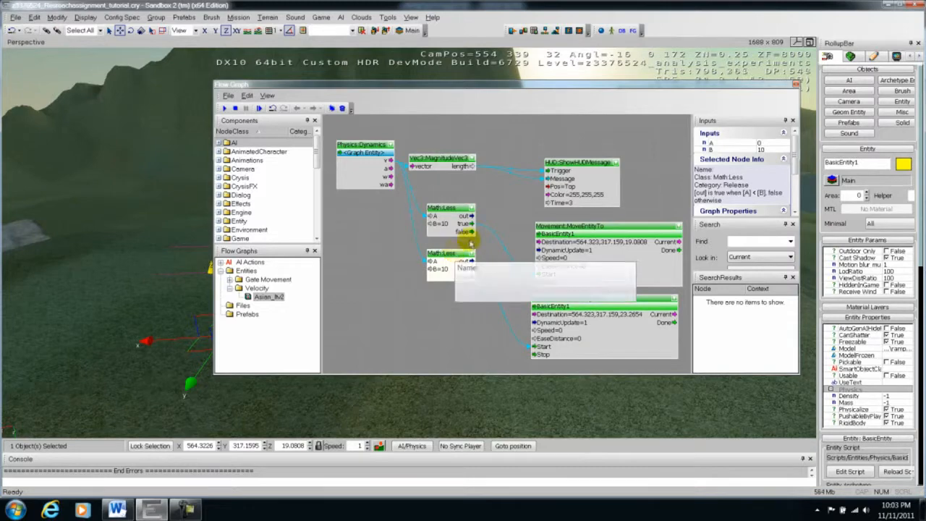
Move the Flow Graph window out of the way and test-drive the vehicle in game mode to check the ramp's behaviour
drag(648, 85, 555, 397)
right_drag(555, 320, 599, 375)
key(w)
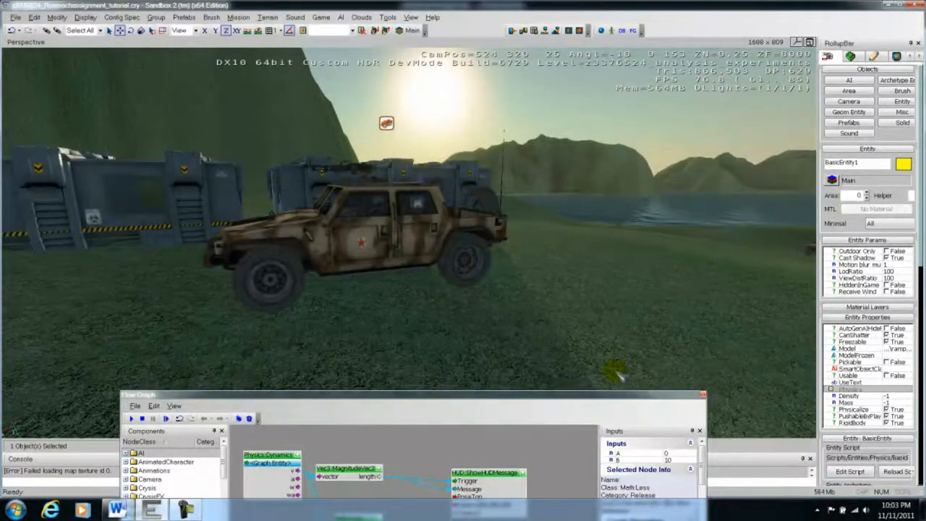
key(ctrl+g)
key(w)
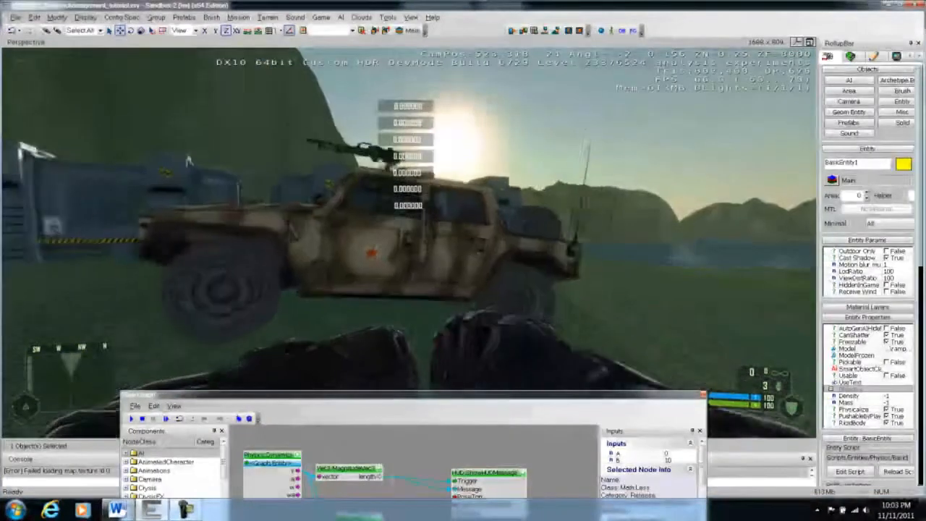
key(f)
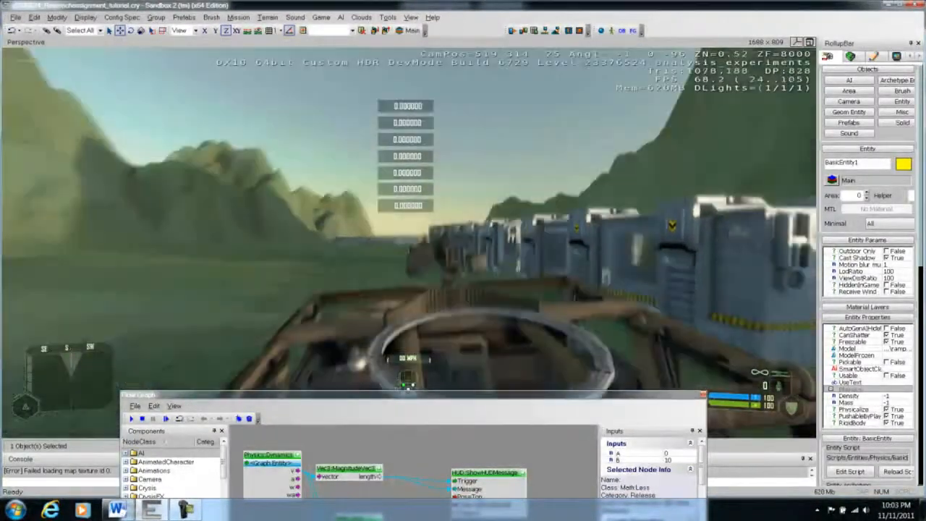
key(w)
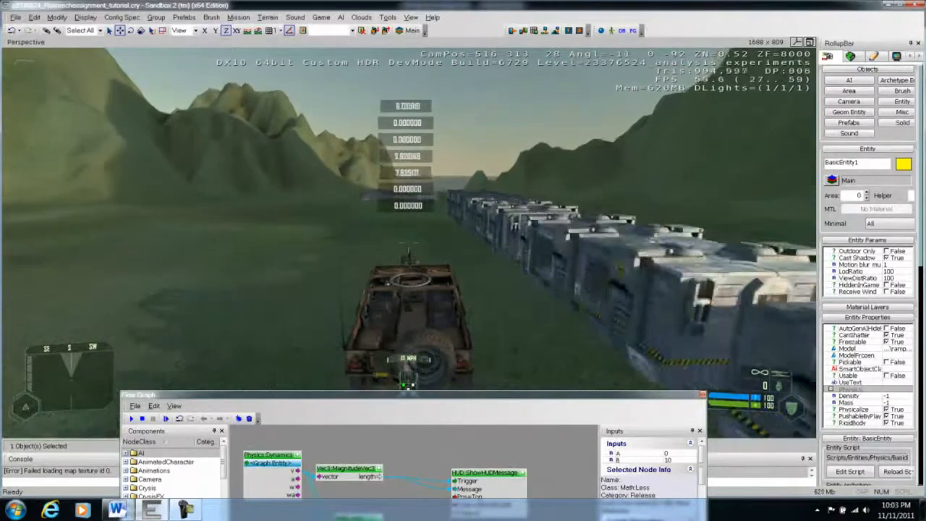
key(space)
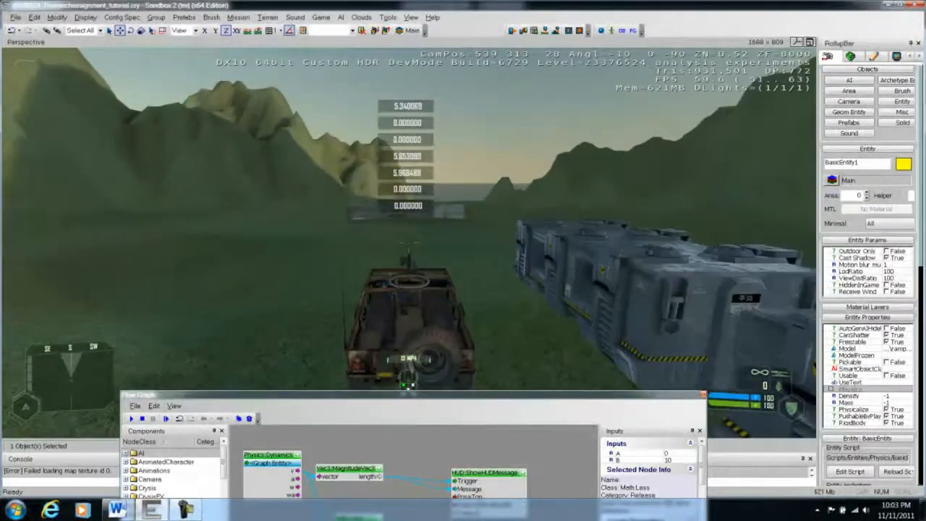
key(Escape)
Set the Speed input of both MoveEntityTo nodes to 5
drag(541, 397, 546, 115)
click(484, 288)
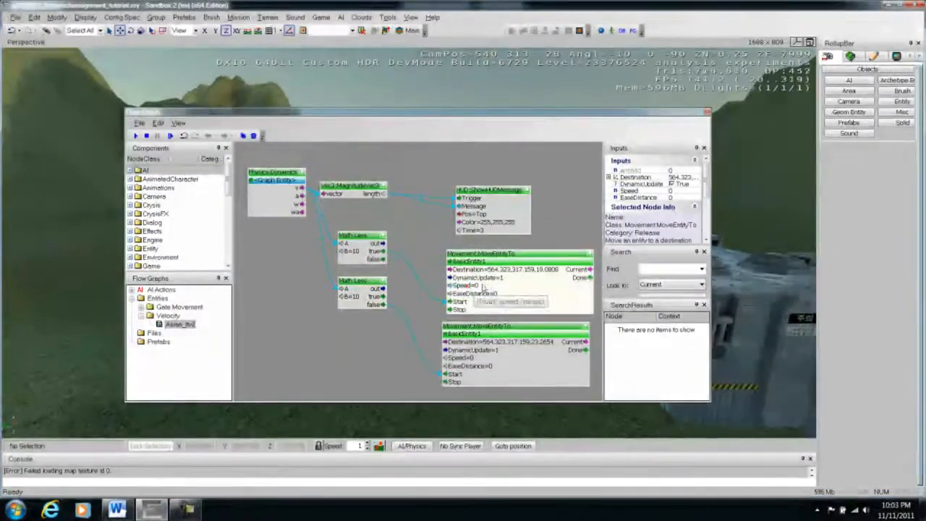
click(680, 190)
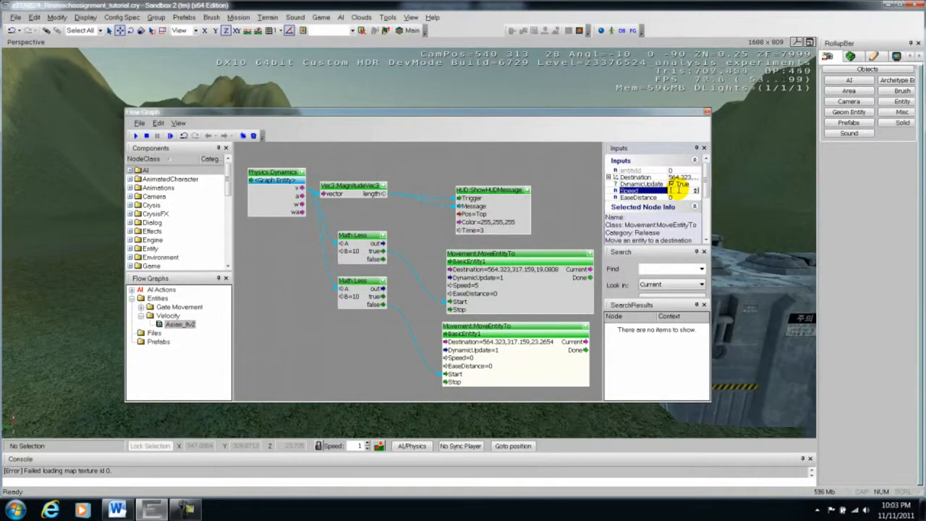
key(Return)
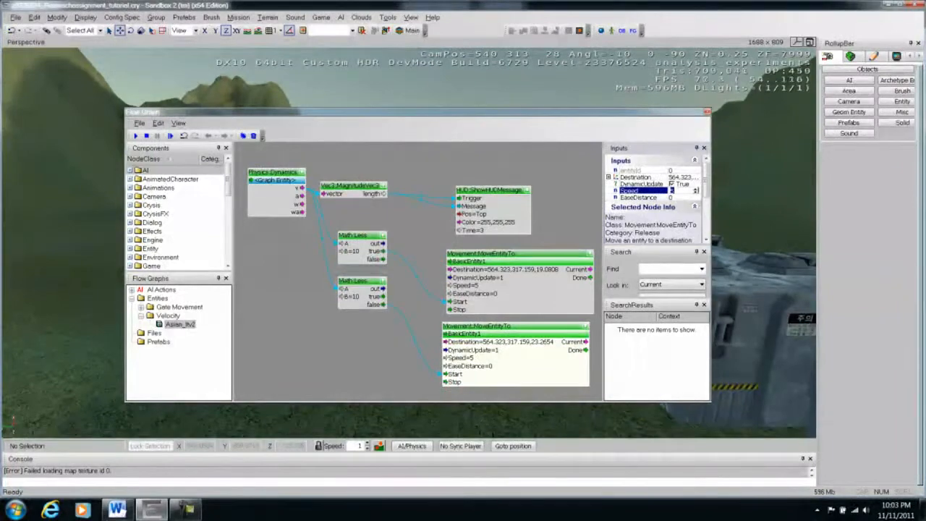
Close the Flow Graph, go to the vehicle, start game mode and get into the driver's seat
click(707, 112)
key(s)
right_drag(539, 180, 536, 175)
key(w)
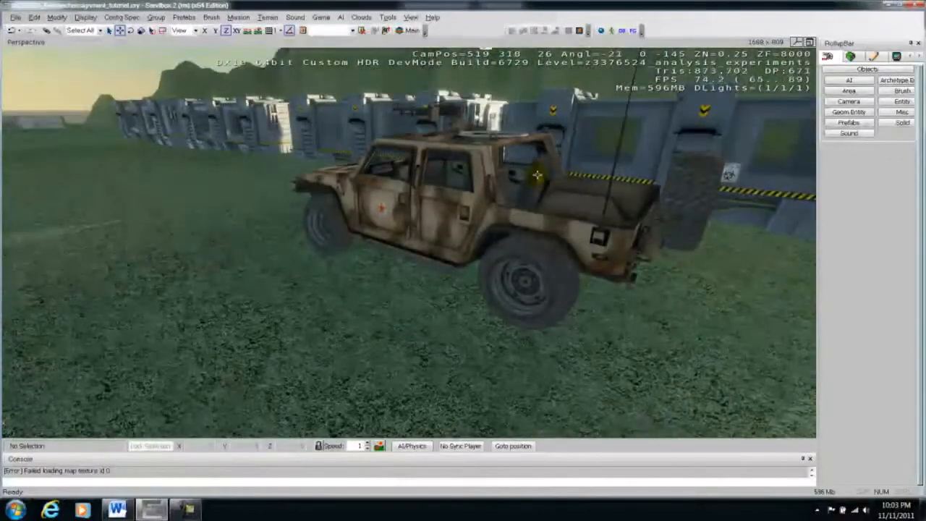
key(ctrl+g)
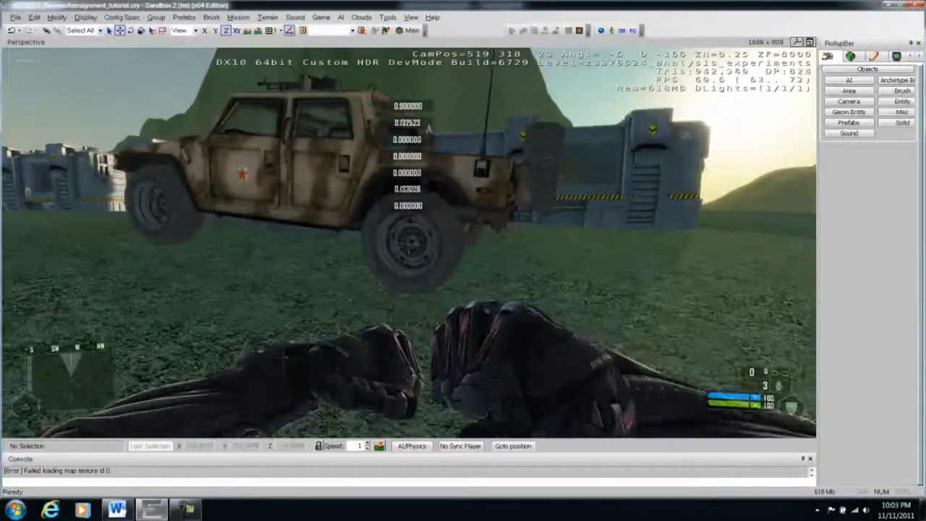
key(w)
key(f)
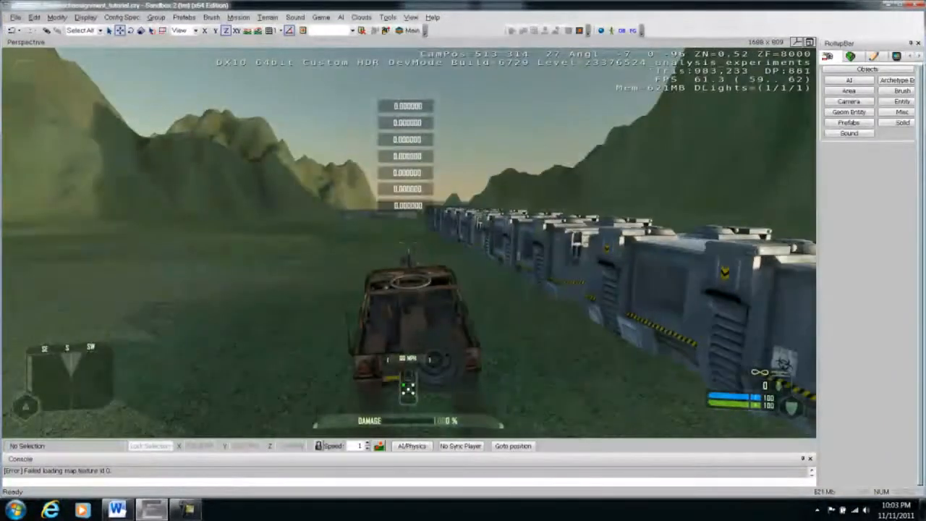
Drive the vehicle towards and past the ramp at varying speeds to check that it rises and lowers with velocity
key(w)
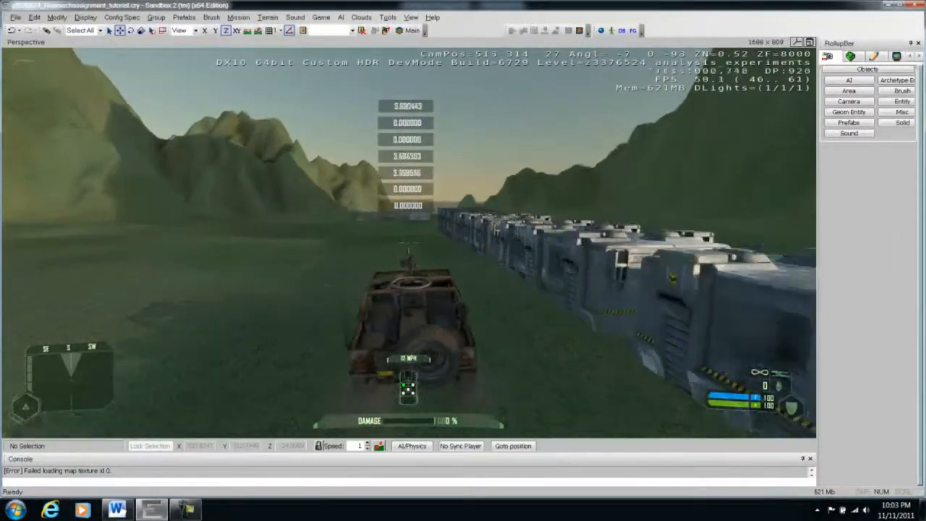
key(w)
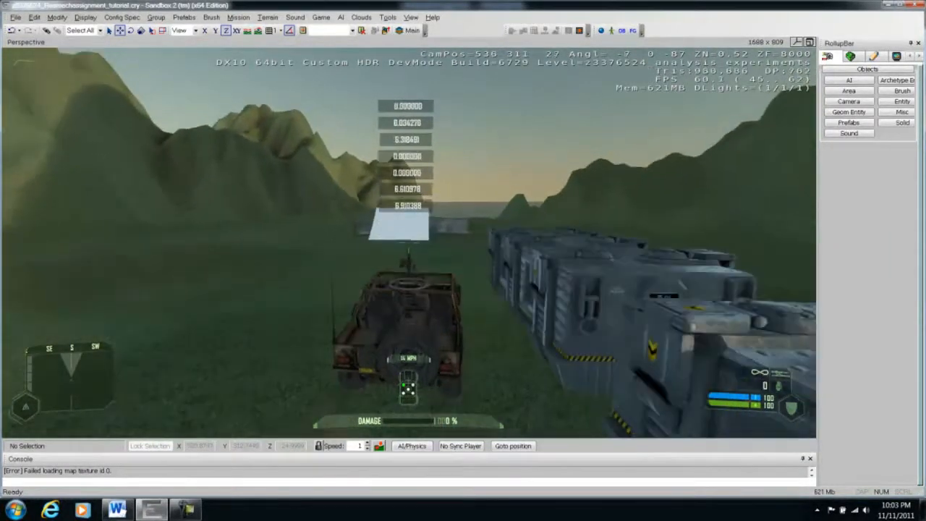
key(s)
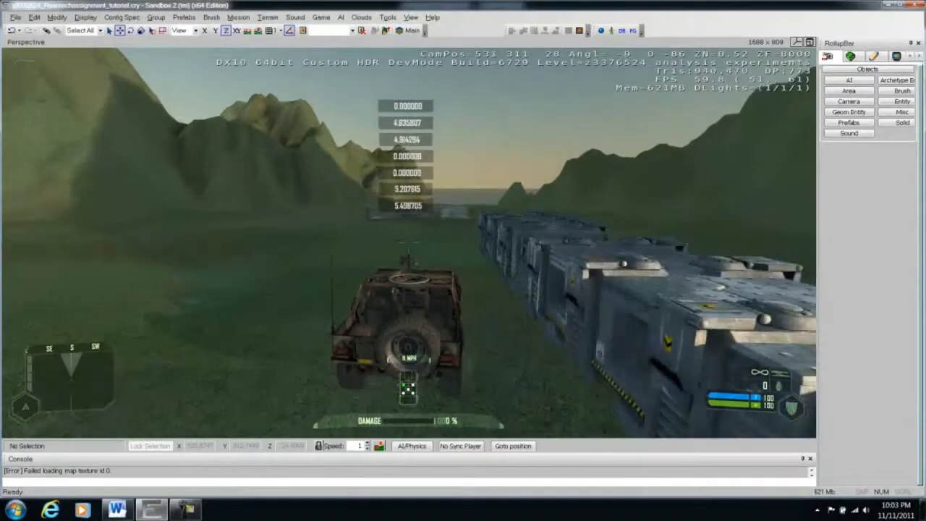
key(w)
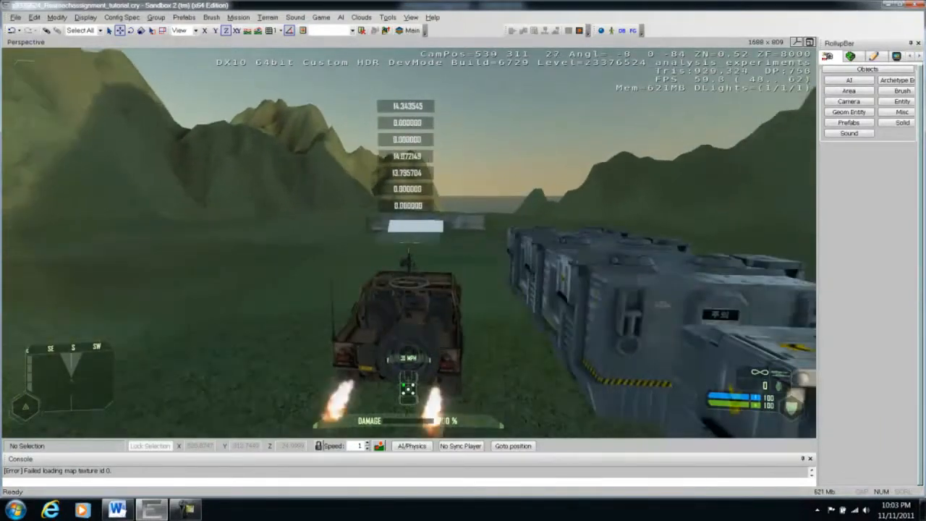
key(w)
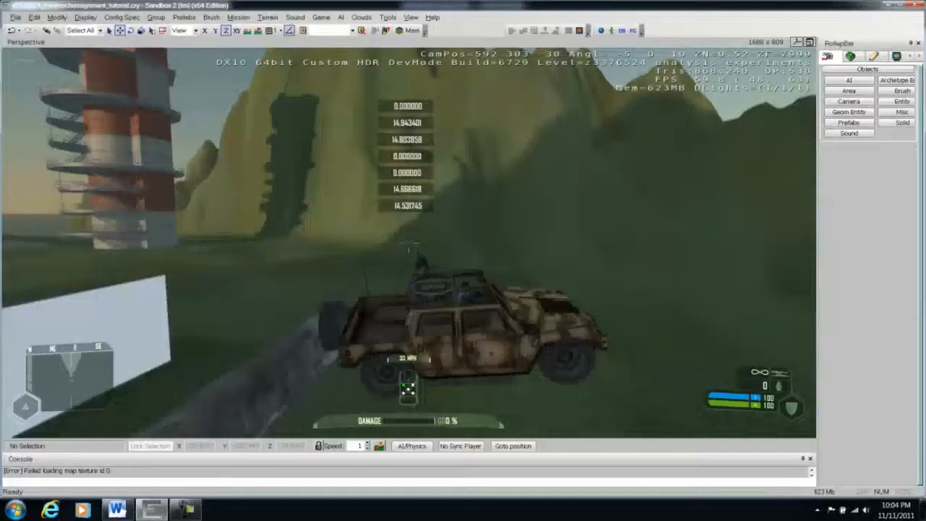
key(w)
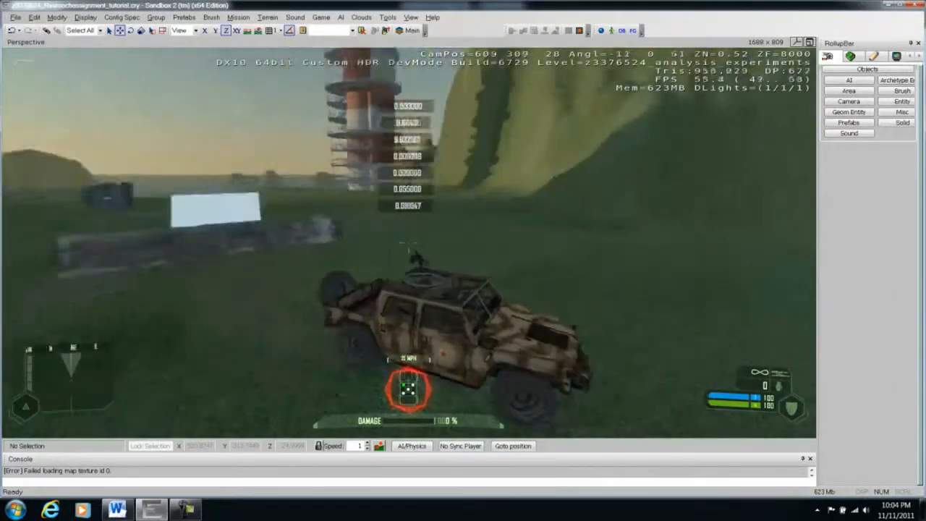
key(a)
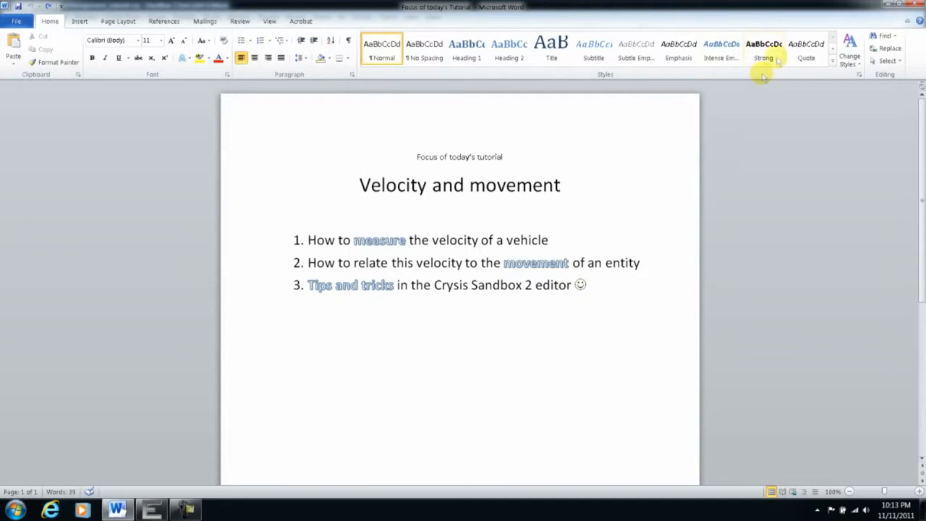
Minimize the Word outline to return to Sandbox 2 and view the vehicle beside the containers
click(884, 5)
mouse_move(464, 178)
right_down()
mouse_move(455, 156)
mouse_move(457, 166)
right_up()
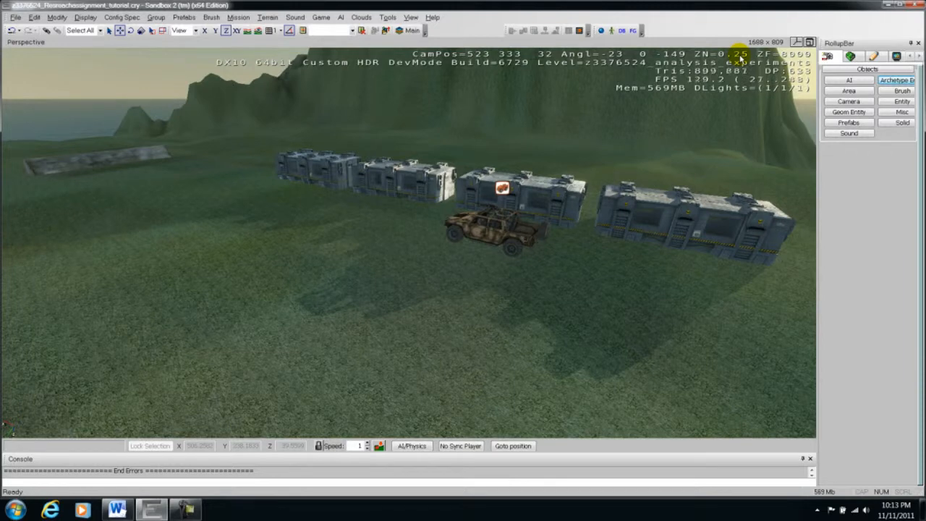
Show the ToolBox, toggle off the viewport's debug statistics with the displayInfo user command, and close the ToolBox
right_drag(536, 99, 536, 98)
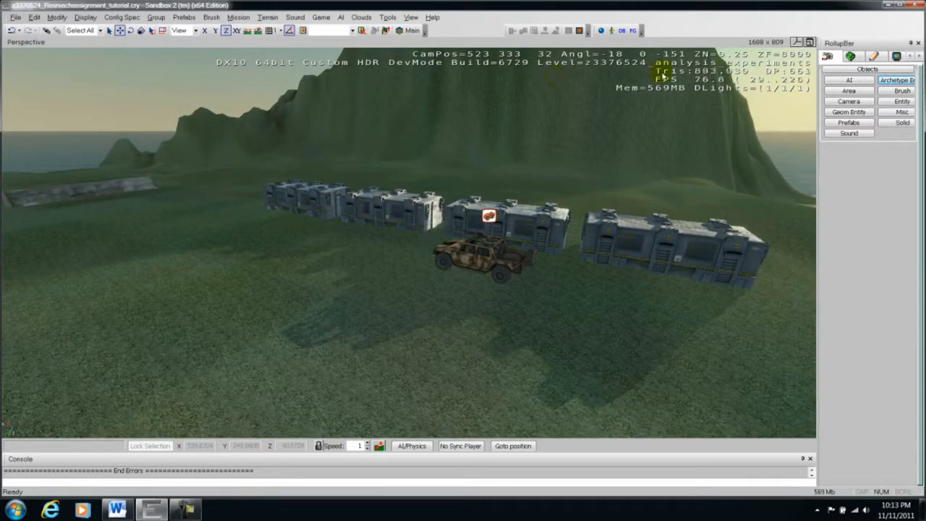
click(411, 18)
click(437, 49)
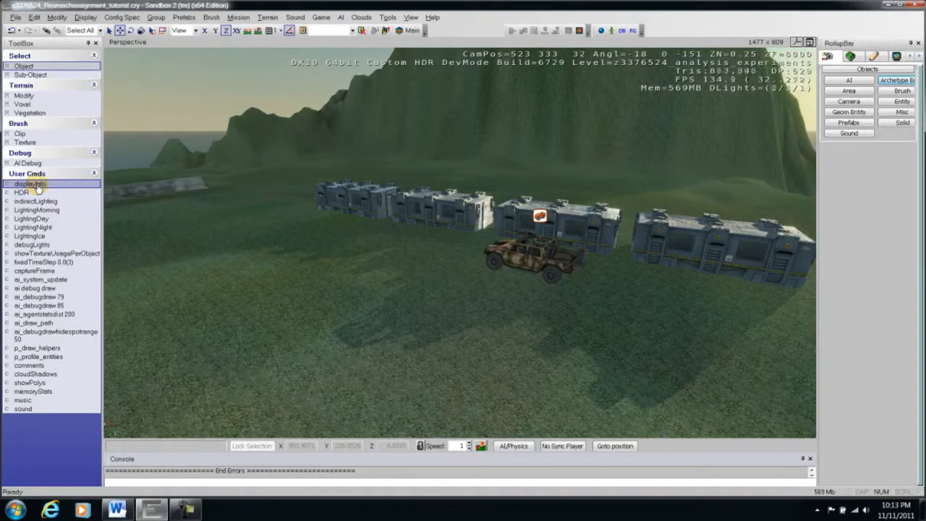
click(35, 184)
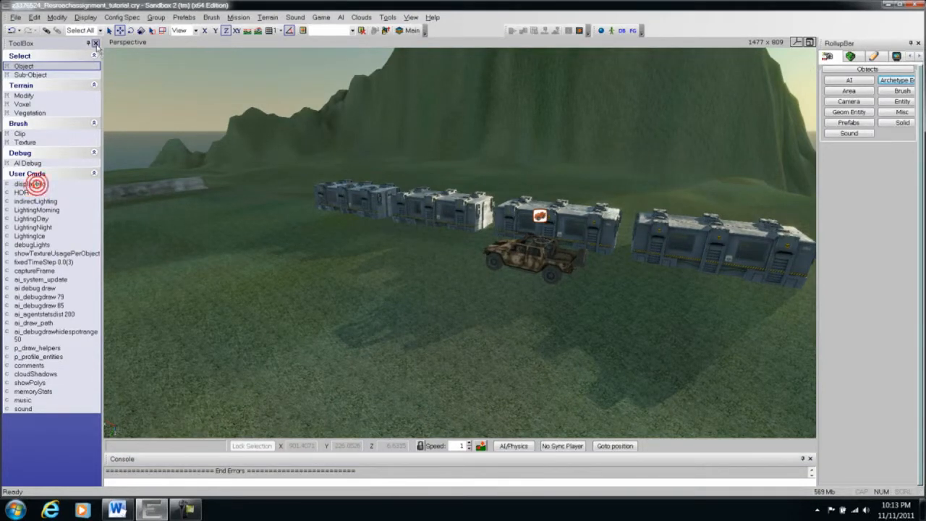
click(95, 43)
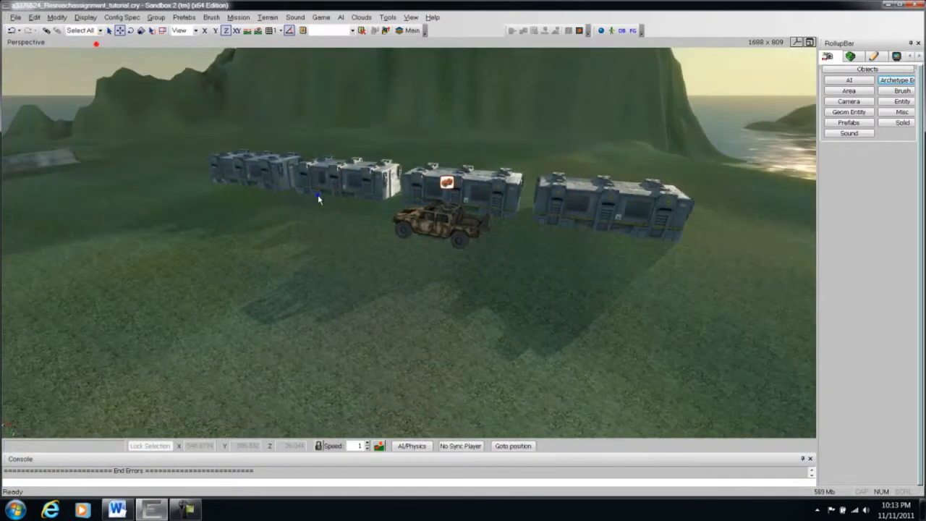
Place an Asian_truck vehicle entity on the grass near the containers, with Follow Terrain and Snap to Objects enabled
click(897, 103)
click(857, 258)
click(857, 312)
click(861, 345)
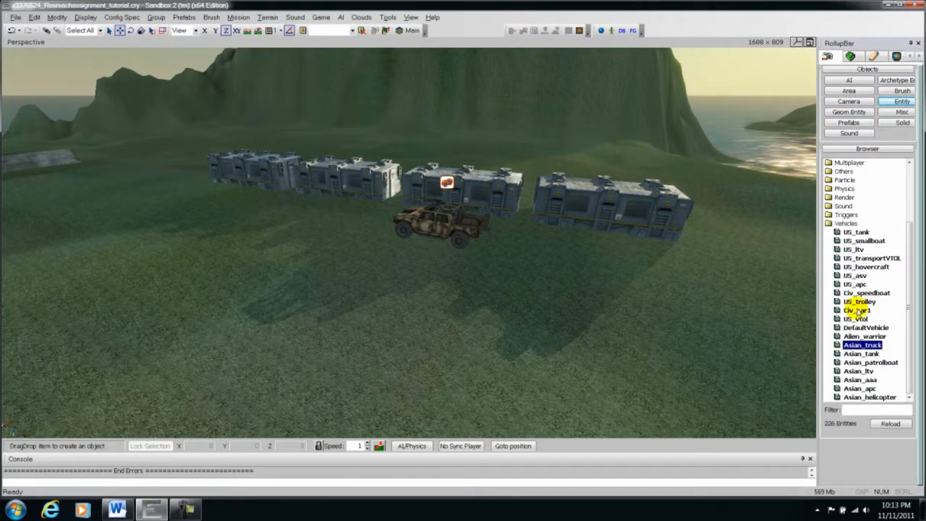
drag(681, 339, 244, 260)
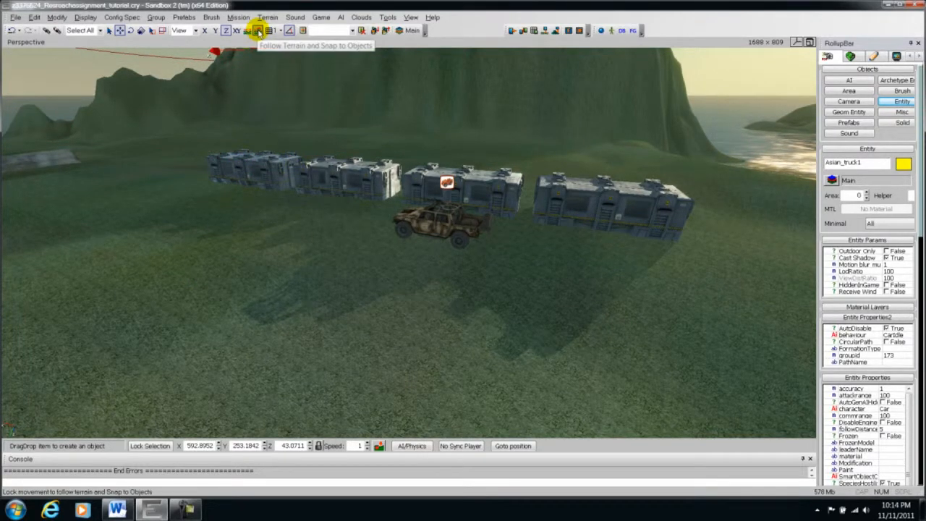
click(258, 31)
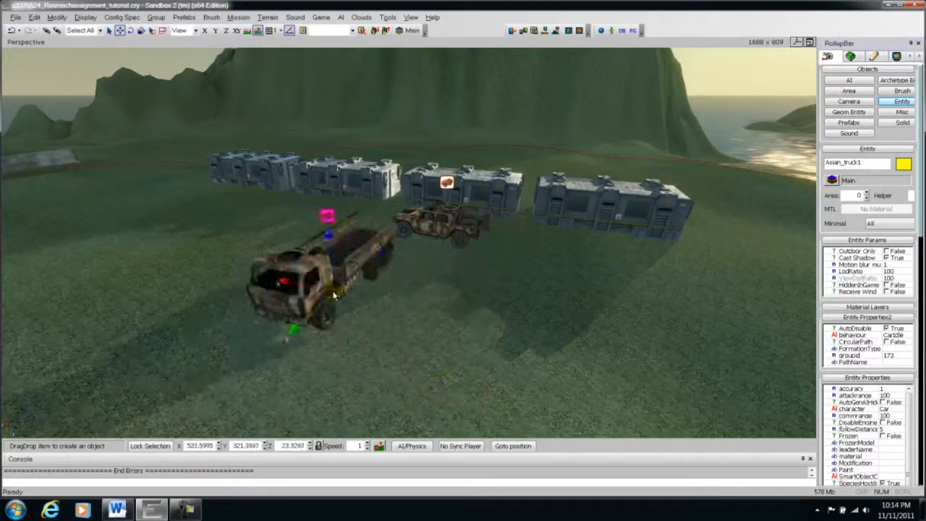
click(208, 241)
right_drag(292, 234, 291, 233)
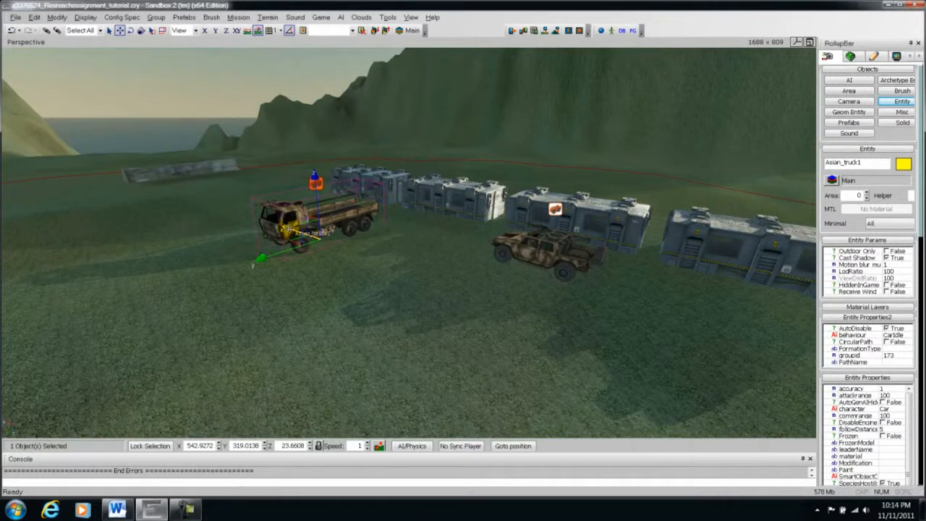